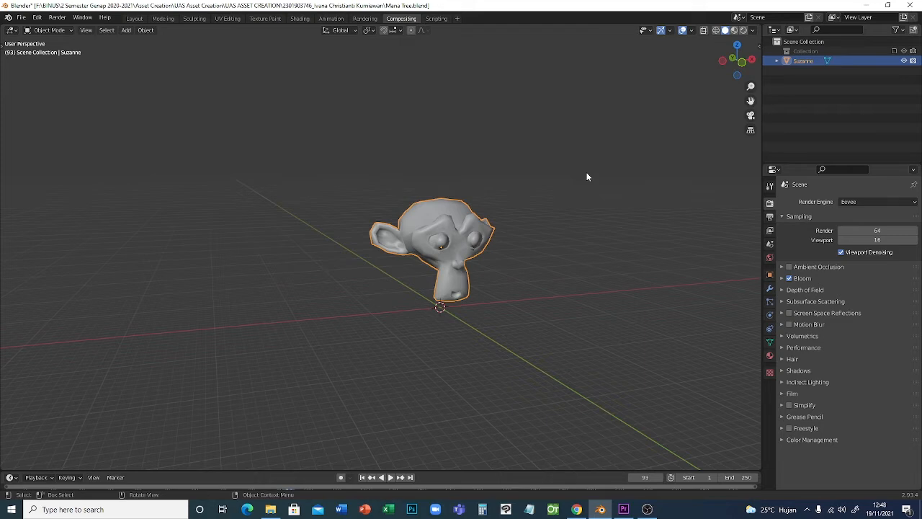
pyautogui.scroll(-1, 527, 241)
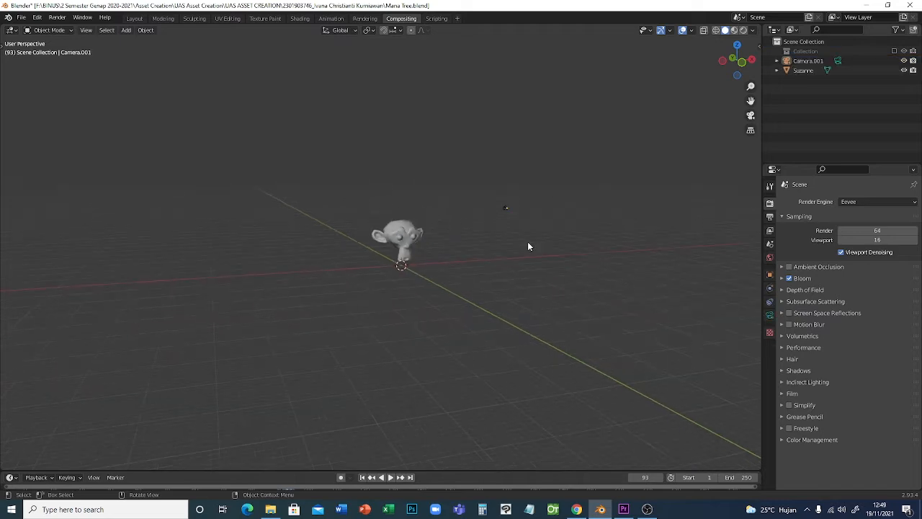
pyautogui.scroll(3, 527, 242)
pyautogui.moveTo(526, 239); pyautogui.dragTo(476, 258, button='middle')
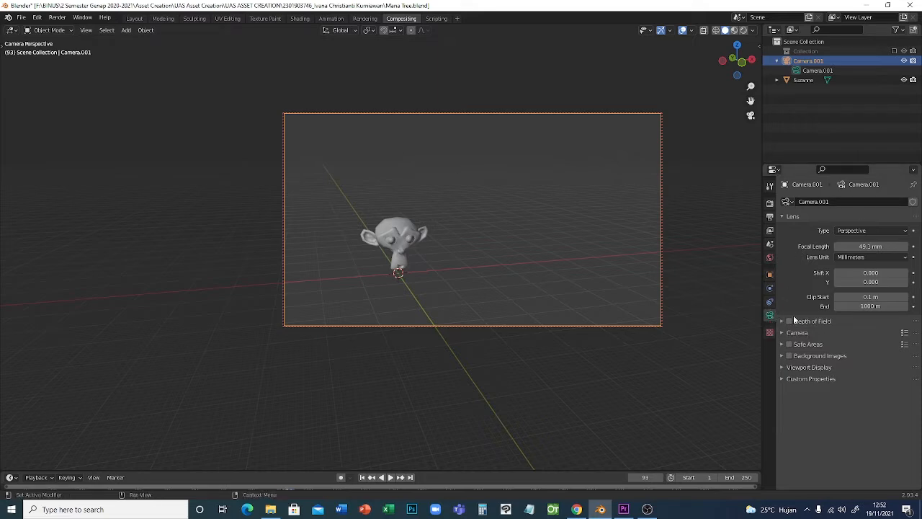
# Adjust the camera's focal length to 20 mm, keeping the Perspective lens type.
pyautogui.click(854, 231)
pyautogui.click(866, 233)
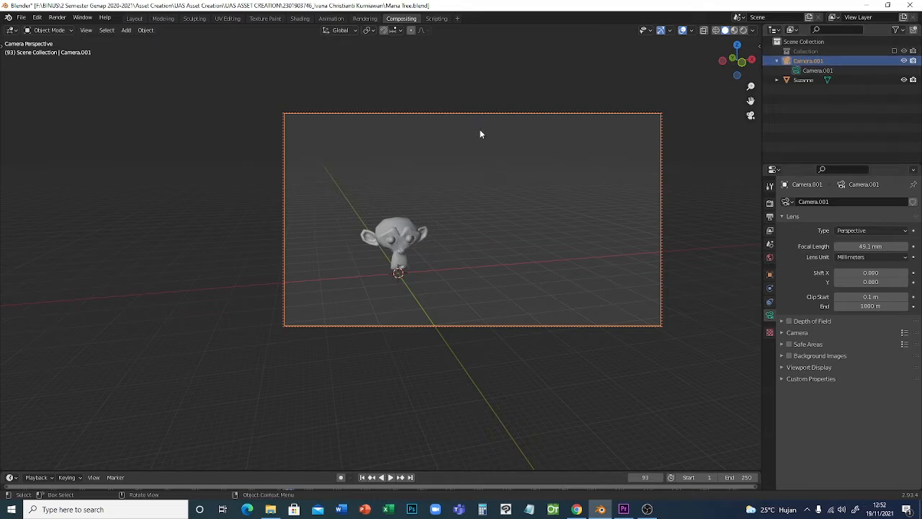
pyautogui.rightClick(472, 152)
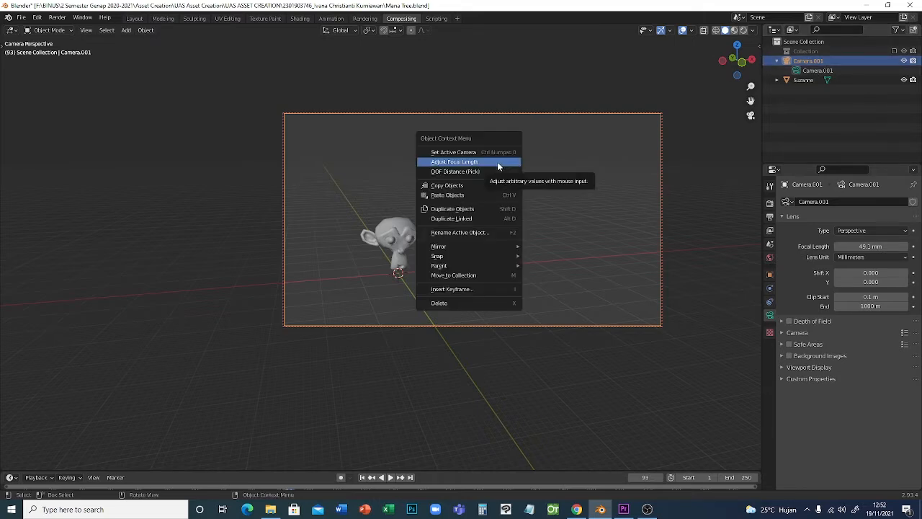
pyautogui.click(497, 162)
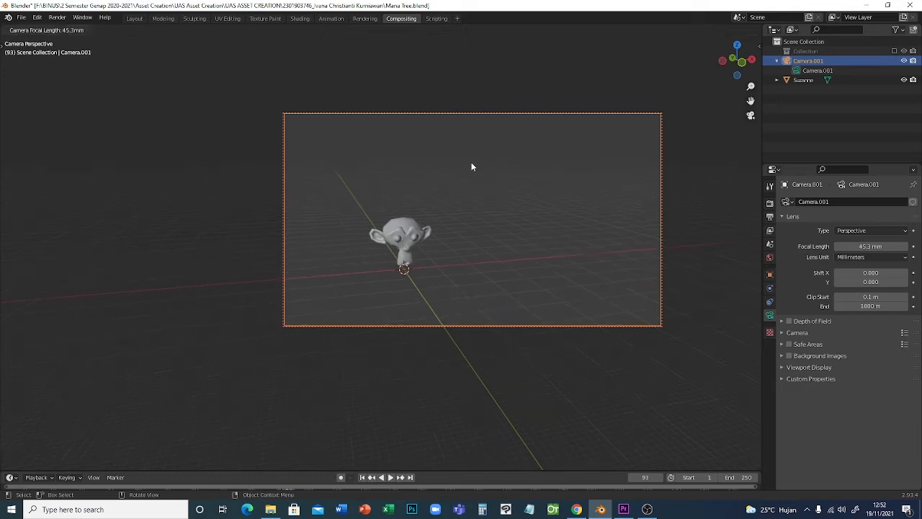
pyautogui.click(358, 201)
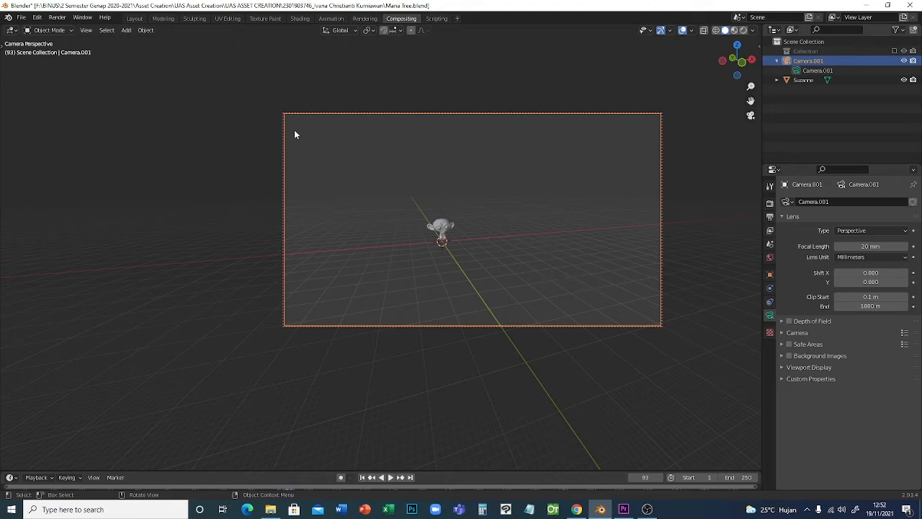
# Use Walk Navigation in the camera view to reposition the camera so it faces the monkey head from the front.
pyautogui.click(86, 31)
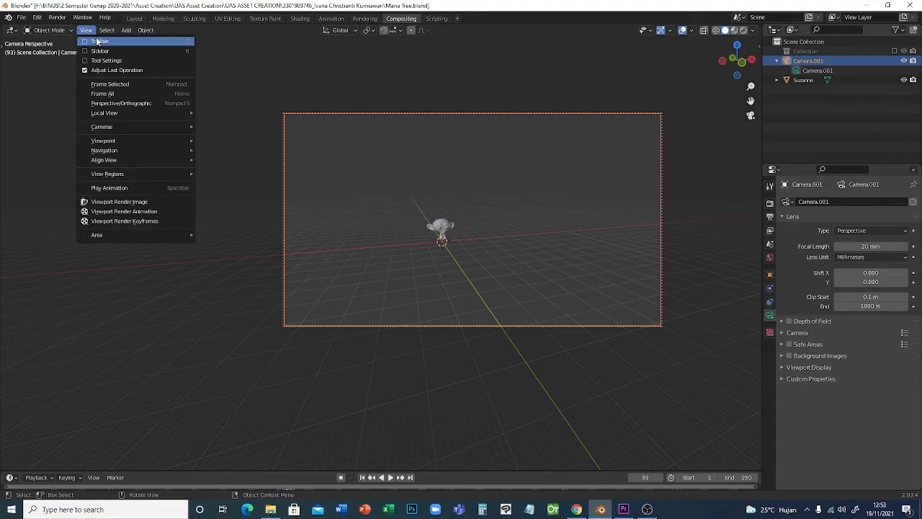
pyautogui.moveTo(168, 157)
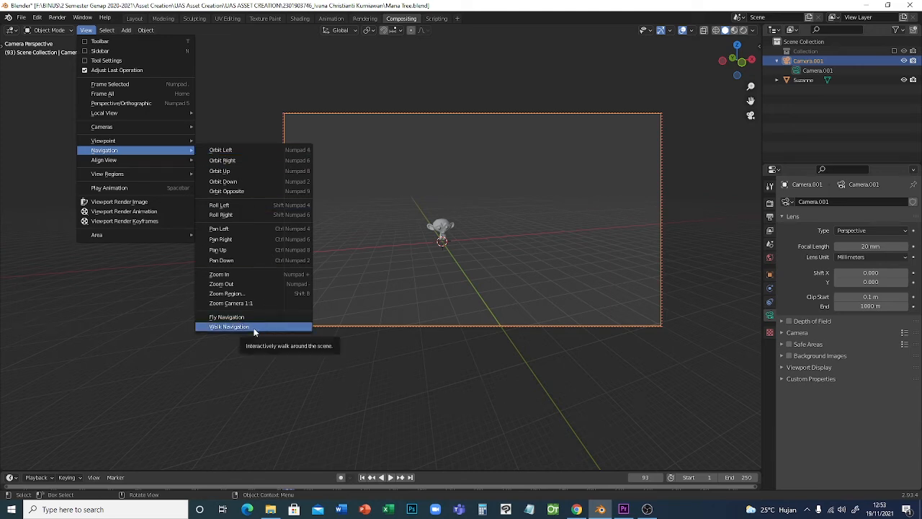
pyautogui.click(229, 326)
pyautogui.press('w')
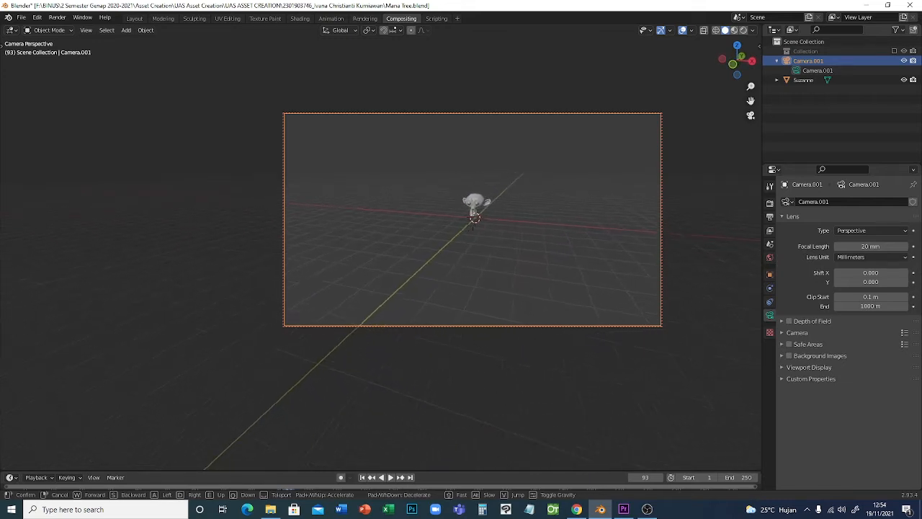
pyautogui.press('d')
pyautogui.press('a')
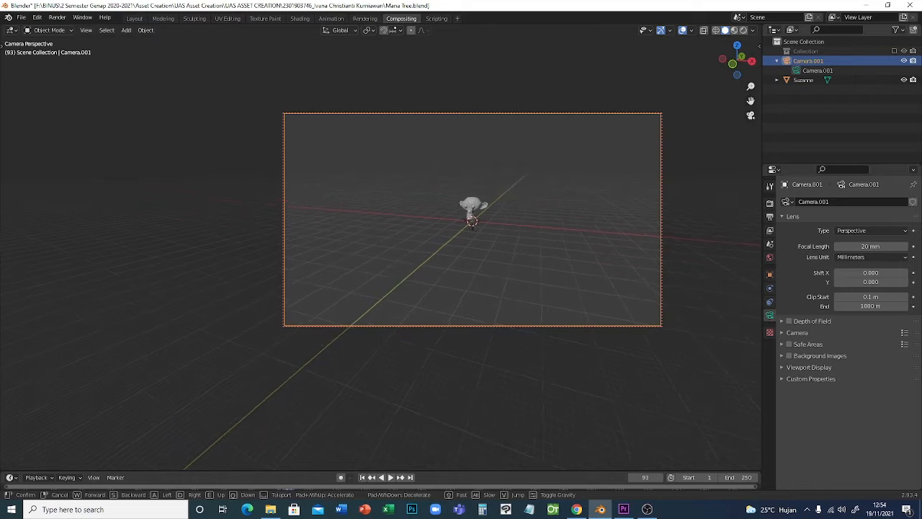
pyautogui.press('a')
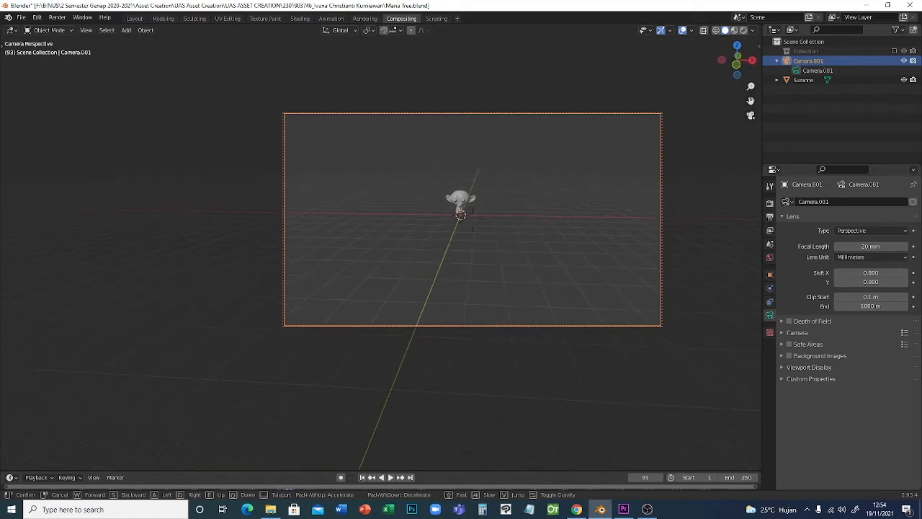
pyautogui.press('a')
pyautogui.press('w')
pyautogui.press('d')
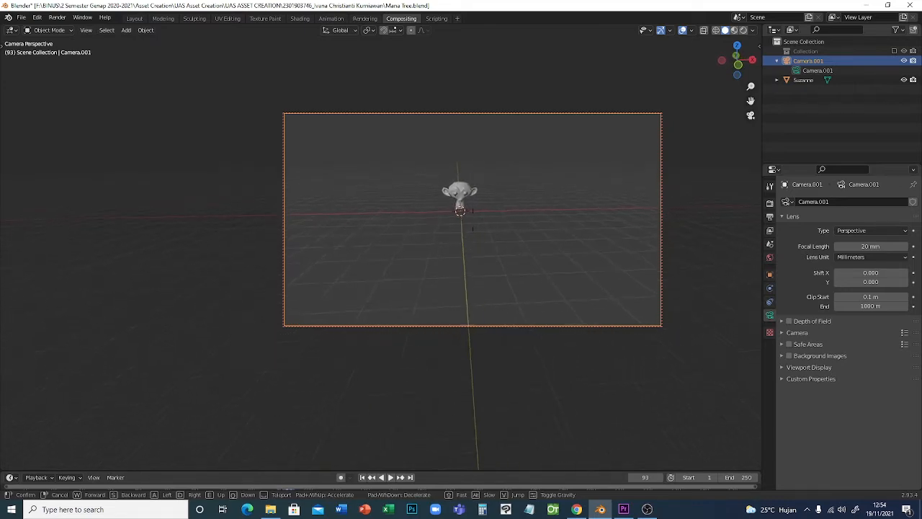
pyautogui.press('w')
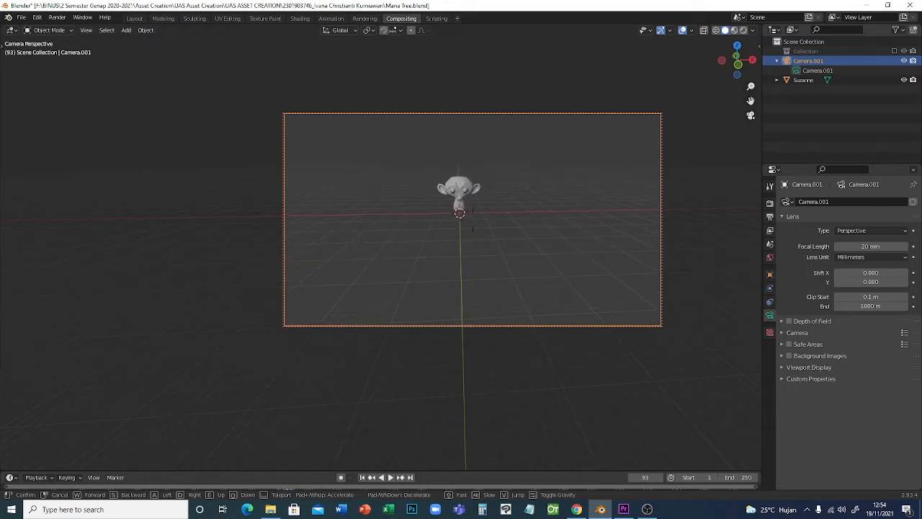
pyautogui.click(382, 250)
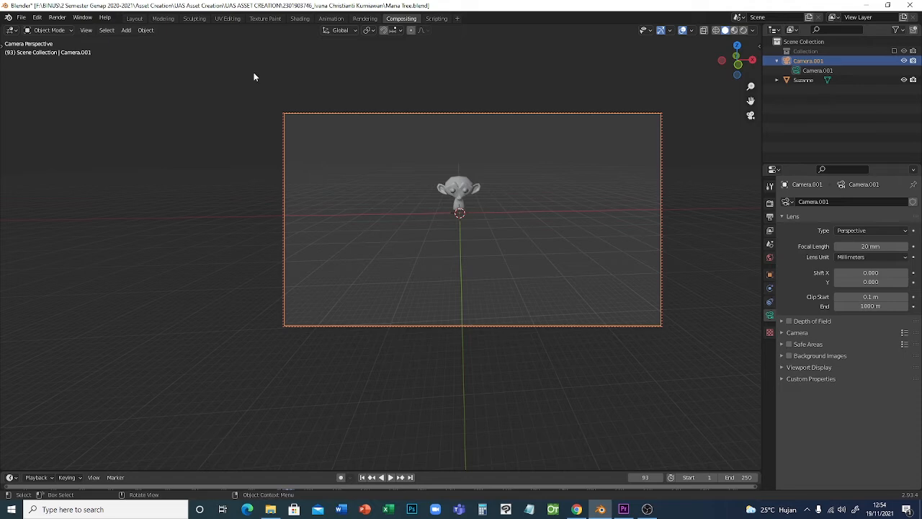
# Assign the Shift+` shortcut to the Walk Navigation command.
pyautogui.click(86, 30)
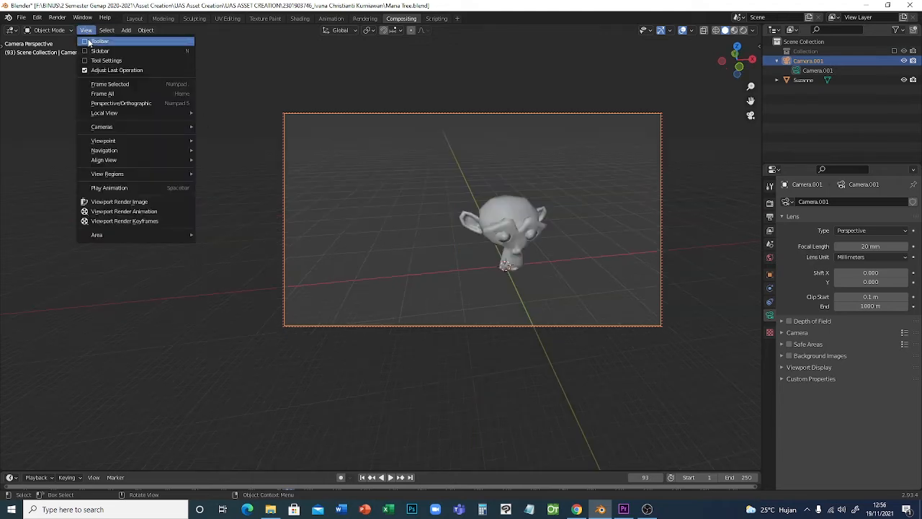
pyautogui.moveTo(147, 150)
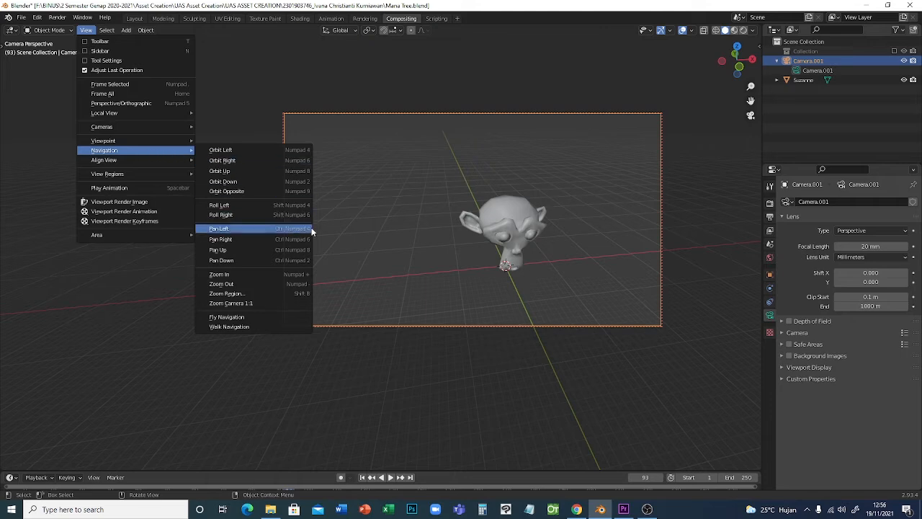
pyautogui.rightClick(276, 327)
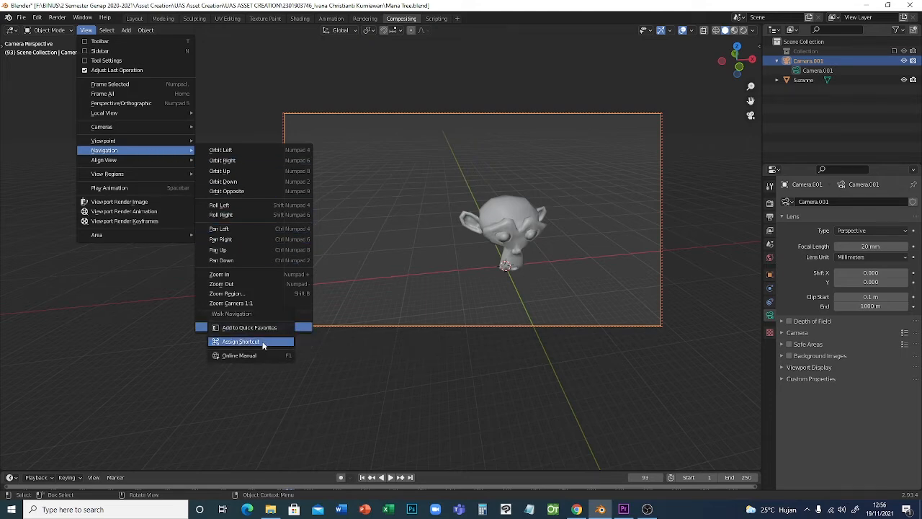
pyautogui.click(263, 342)
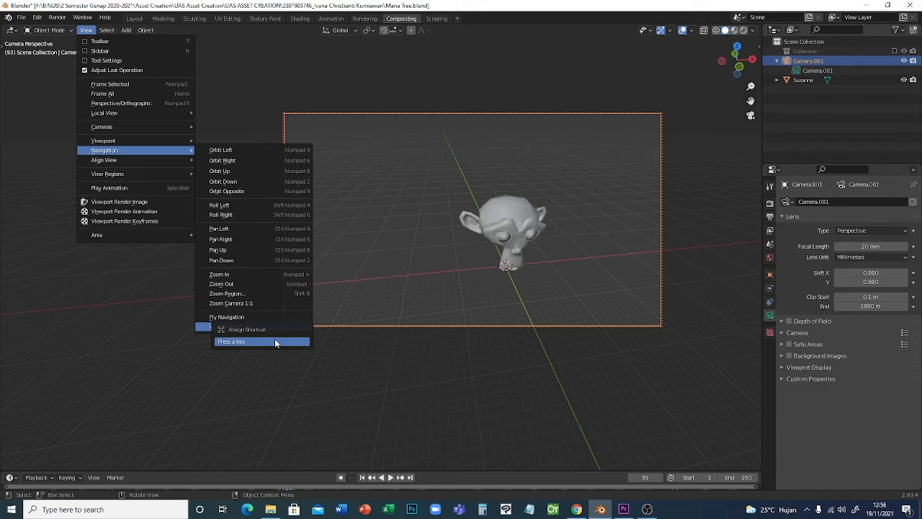
pyautogui.hotkey('shift', '`')
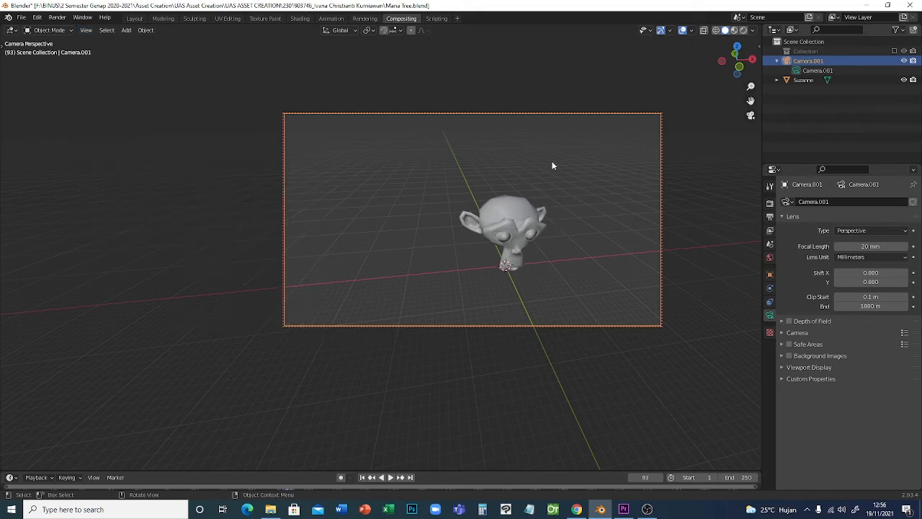
# Reselect the camera and walk it closer with Walk Navigation, lowering it until the monkey head is framed centrally from the front.
pyautogui.click(568, 206)
pyautogui.scroll(-1, 562, 191)
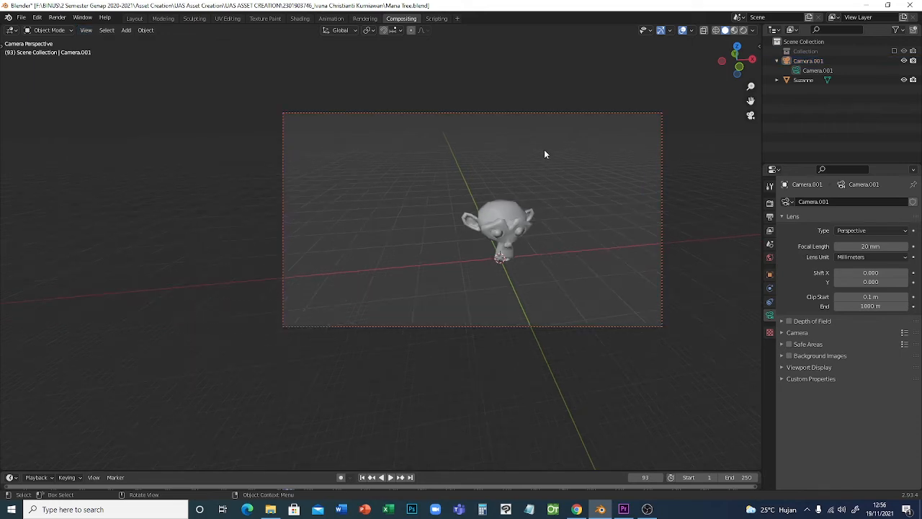
pyautogui.click(560, 113)
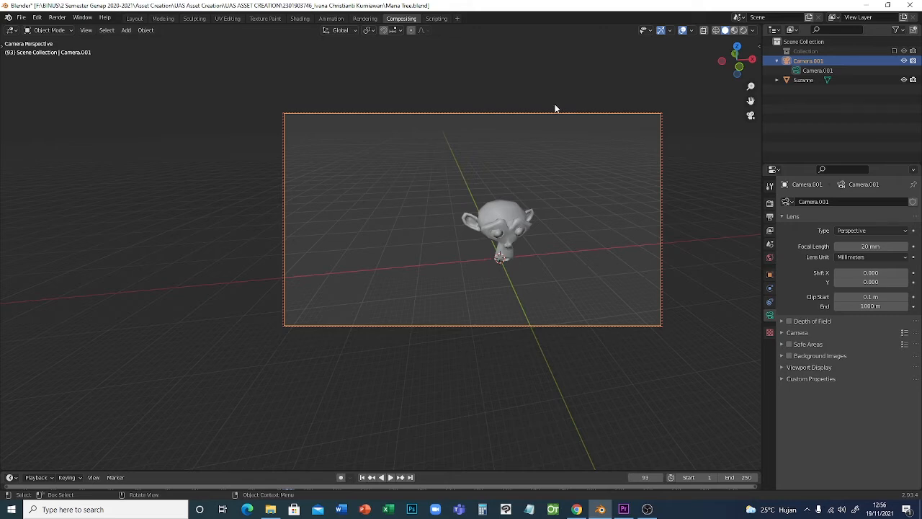
pyautogui.hotkey('shift', '`')
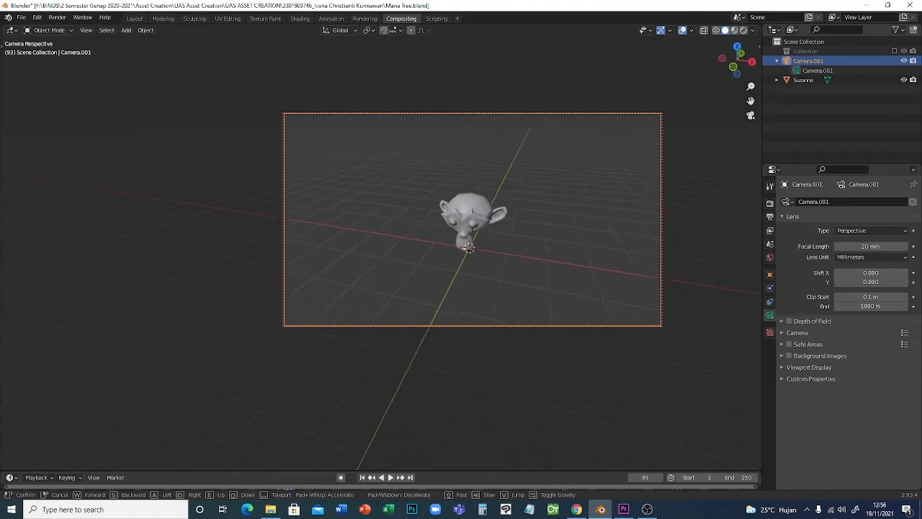
pyautogui.press('w')
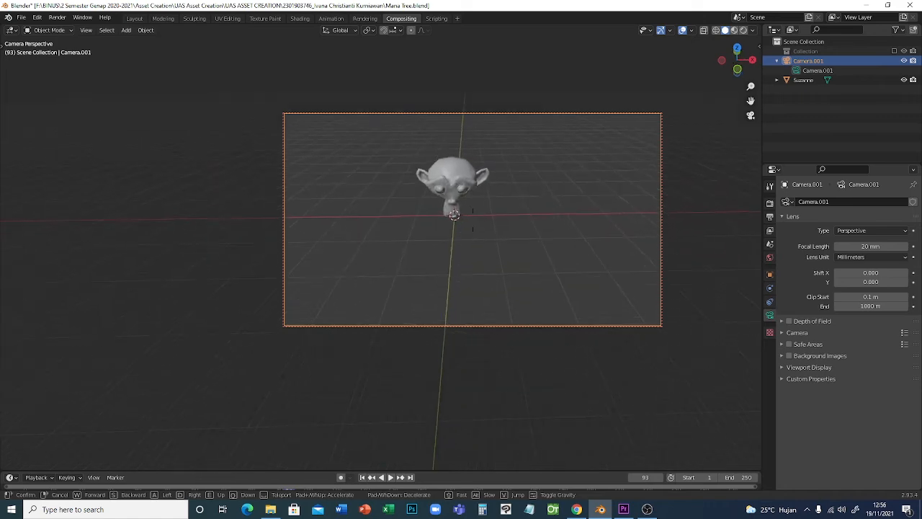
pyautogui.press('w')
pyautogui.press('a')
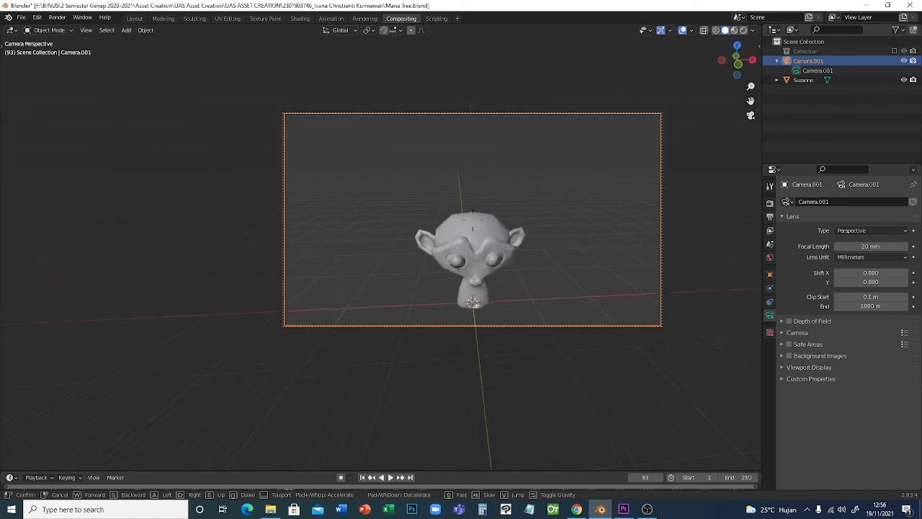
pyautogui.press('q')
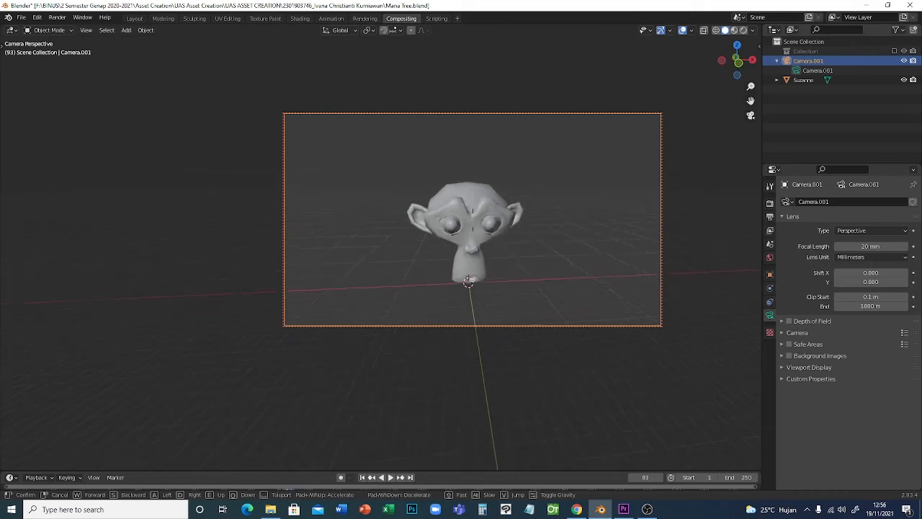
pyautogui.press('w')
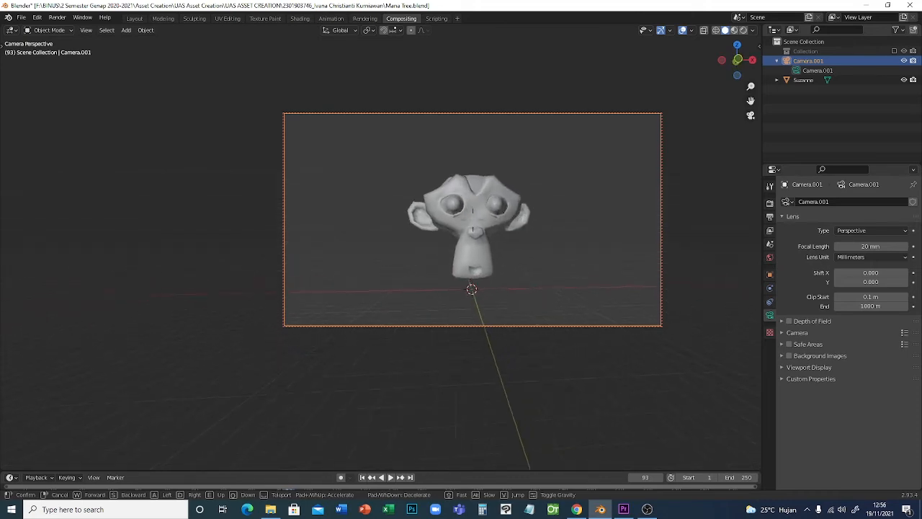
pyautogui.press('s')
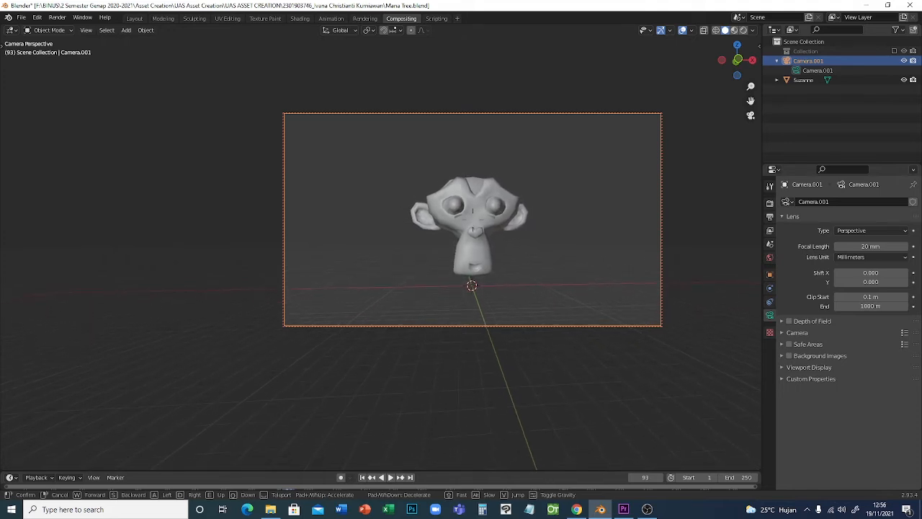
pyautogui.press('q')
pyautogui.press('e')
pyautogui.click(377, 264)
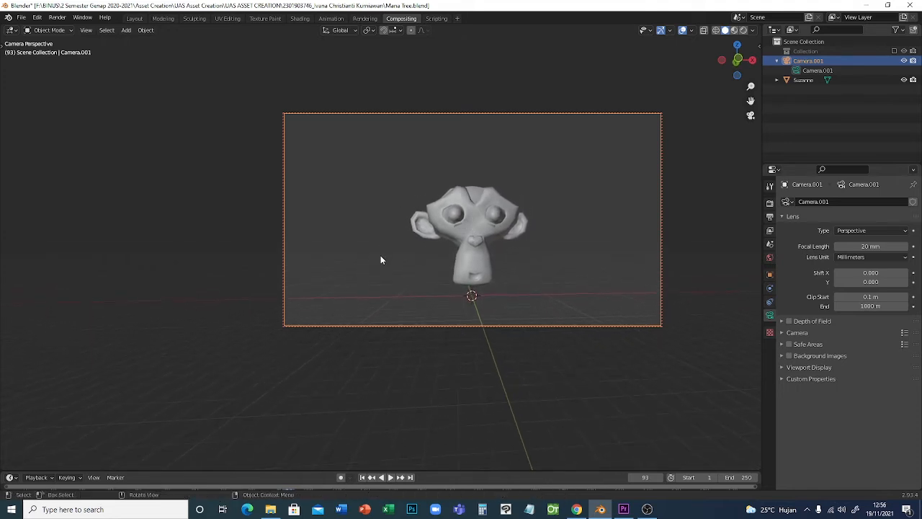
# Enlarge the timeline area and return the playhead to frame 1.
pyautogui.moveTo(381, 259); pyautogui.dragTo(457, 248, button='middle')
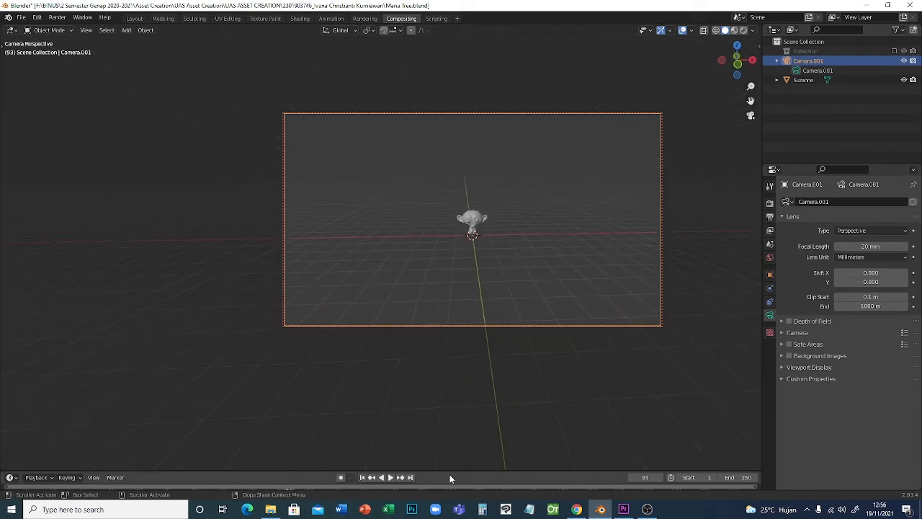
pyautogui.moveTo(448, 472); pyautogui.dragTo(463, 425)
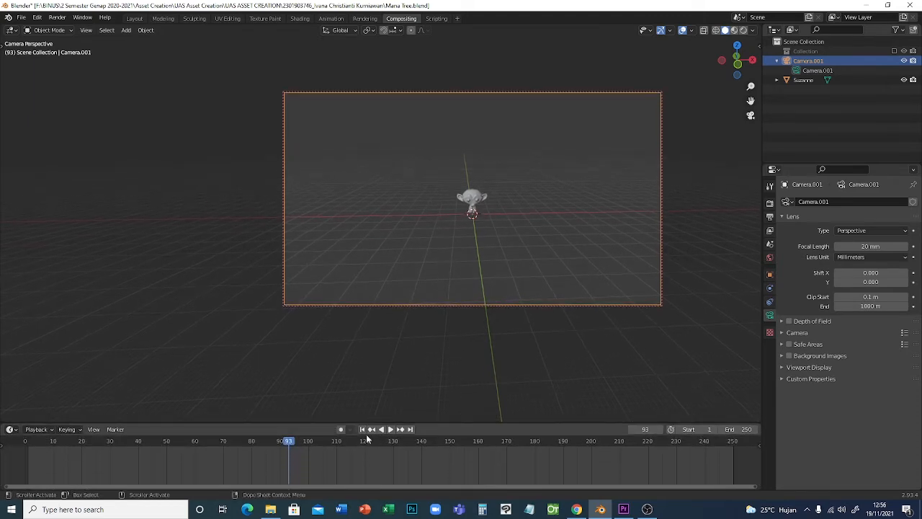
pyautogui.click(363, 429)
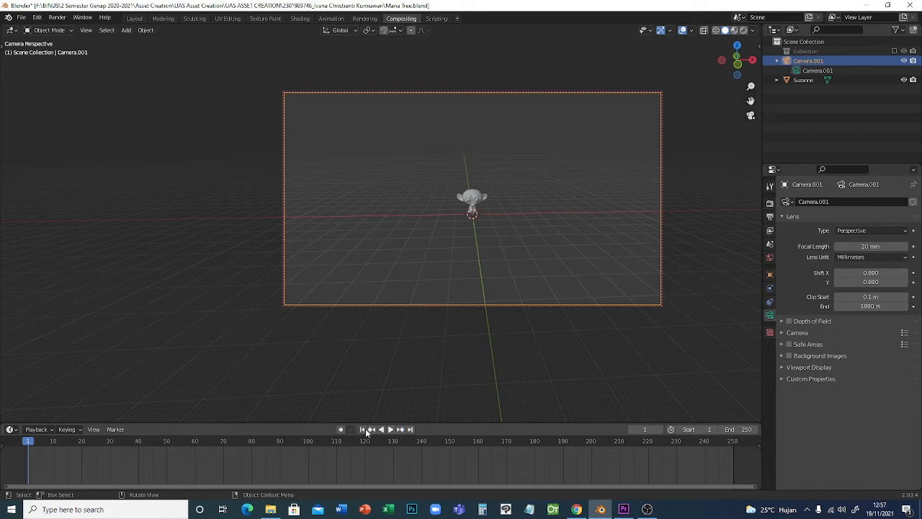
# Turn on auto keying, play the timeline, and record the camera circling the monkey head with Walk Navigation until playback is stopped.
pyautogui.click(341, 430)
pyautogui.press('space')
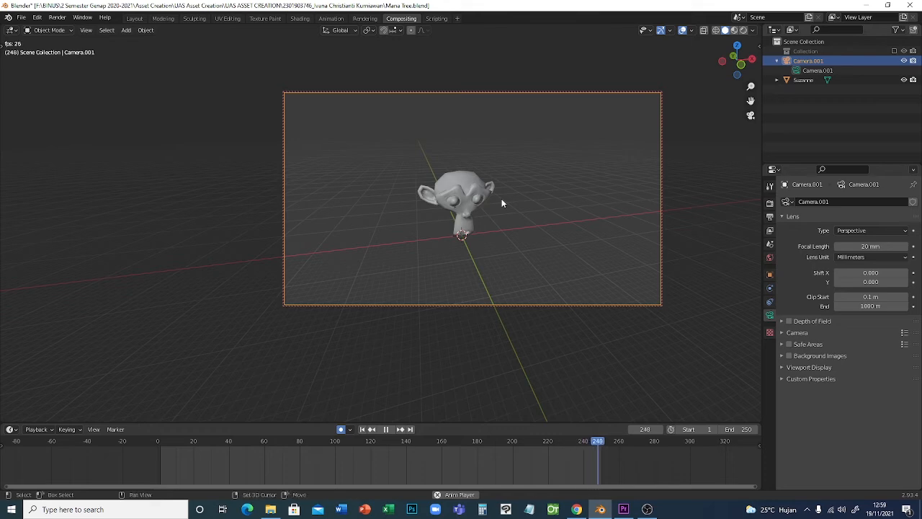
pyautogui.hotkey('shift', '`')
pyautogui.press('w')
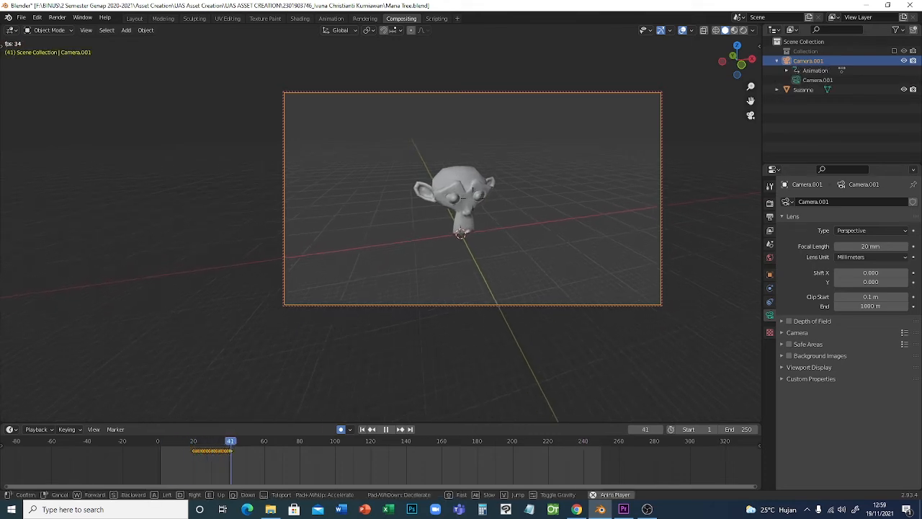
pyautogui.press('a')
pyautogui.press('w')
pyautogui.press('a')
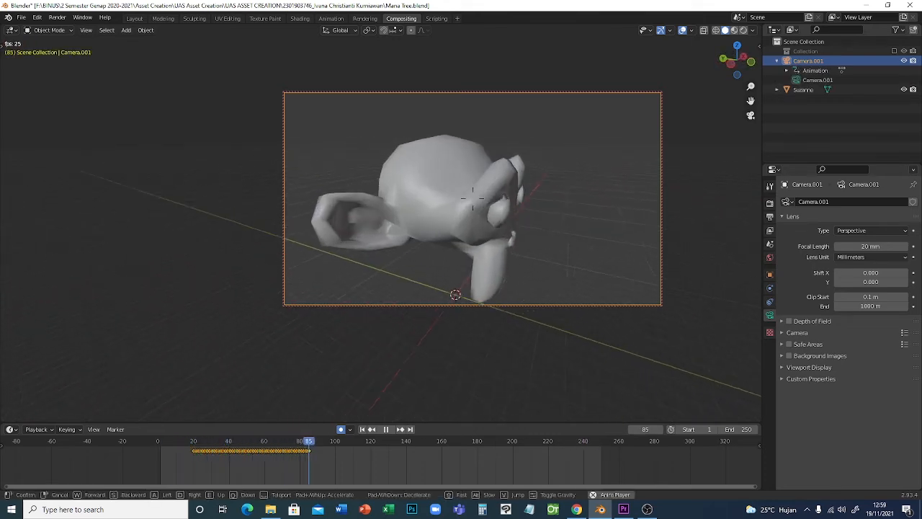
pyautogui.press('s')
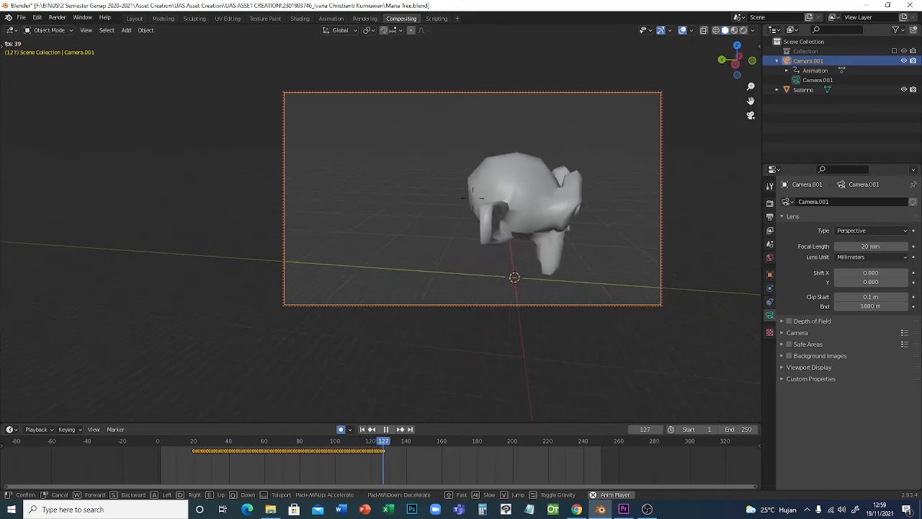
pyautogui.press('a')
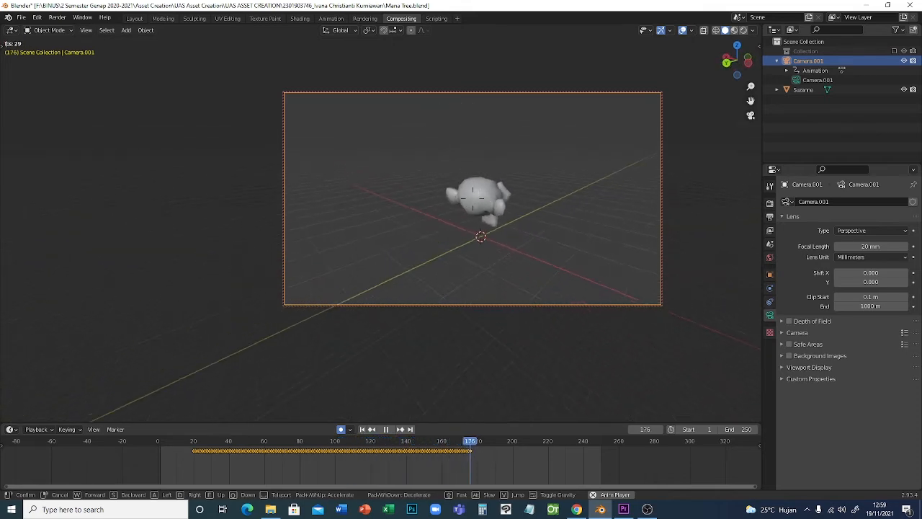
pyautogui.press('a')
pyautogui.press('w')
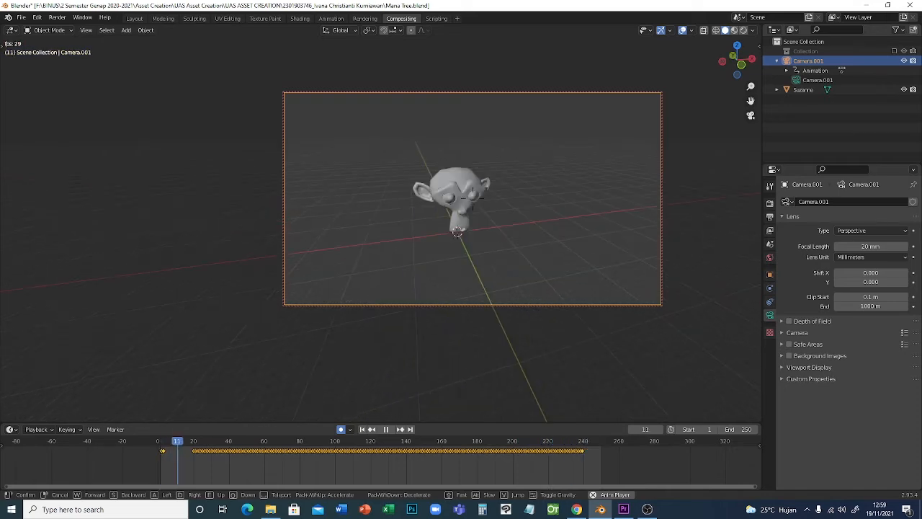
pyautogui.click(380, 222)
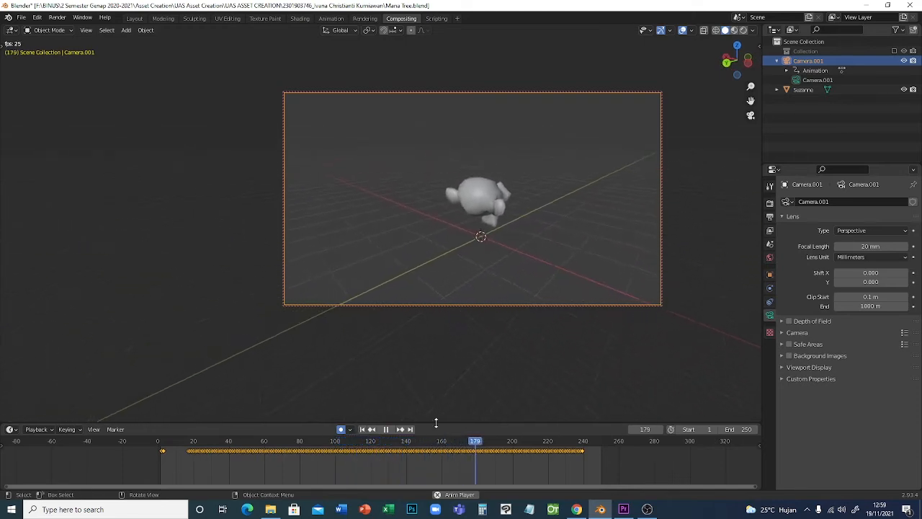
pyautogui.press('space')
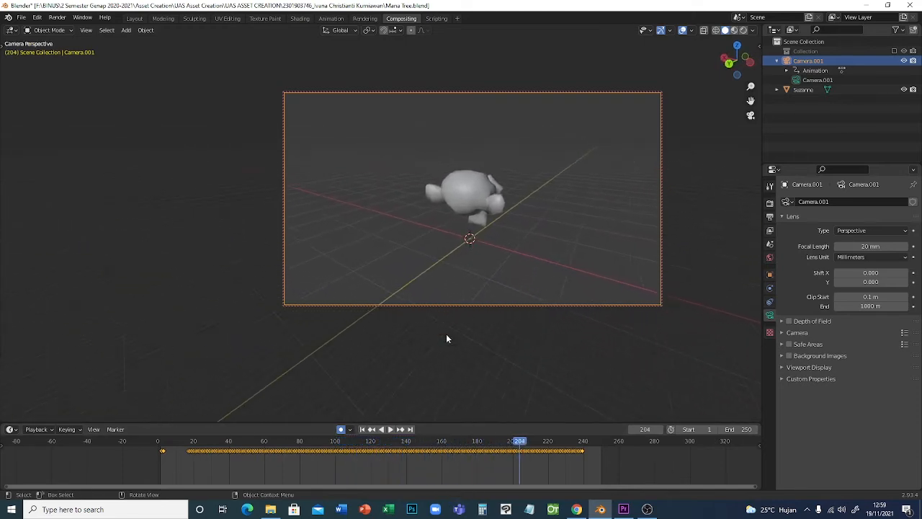
# Split the 3D viewport vertically near its middle and briefly play the camera animation in both views.
pyautogui.rightClick(438, 423)
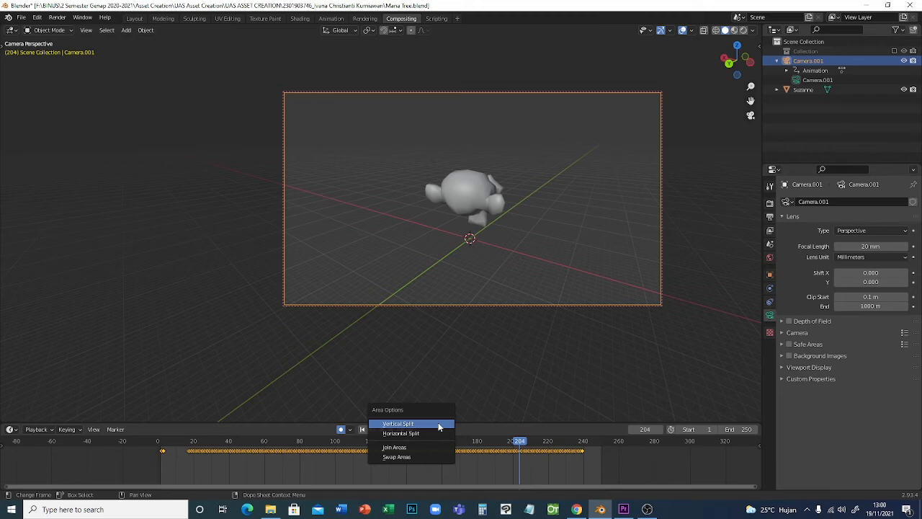
pyautogui.click(438, 423)
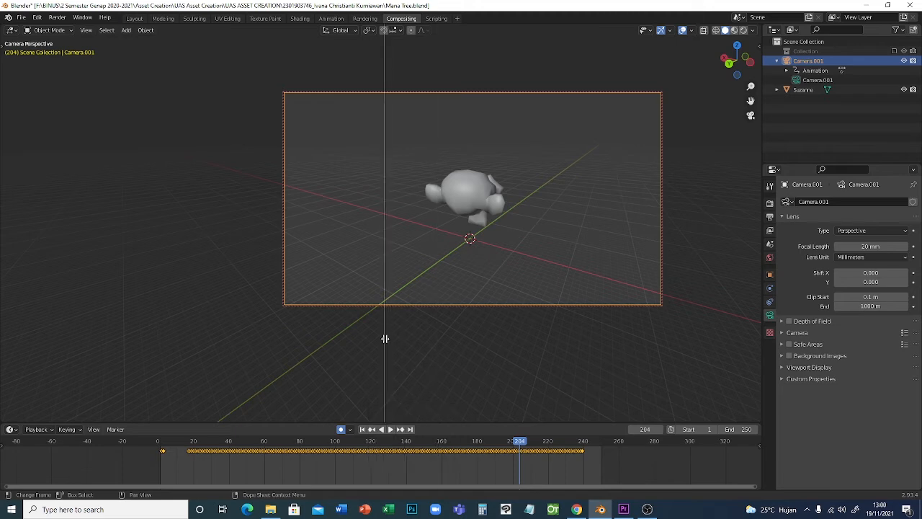
pyautogui.click(383, 337)
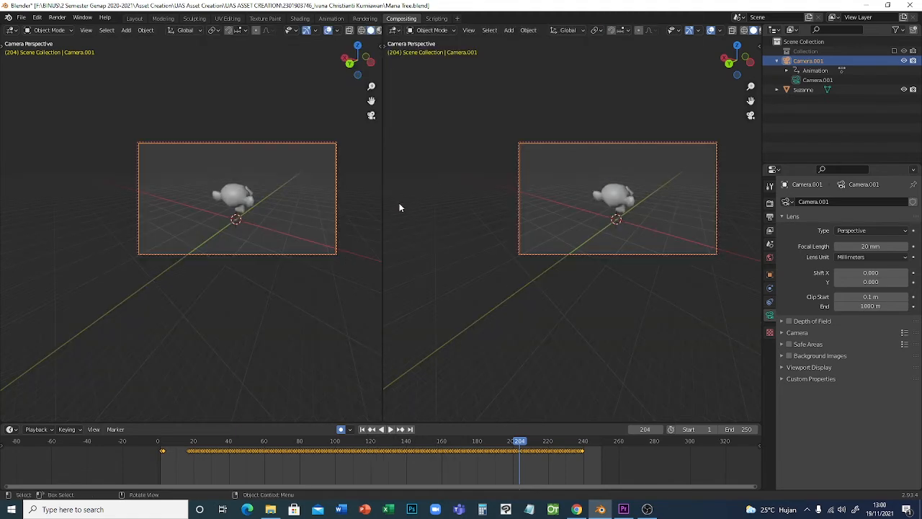
pyautogui.press('space')
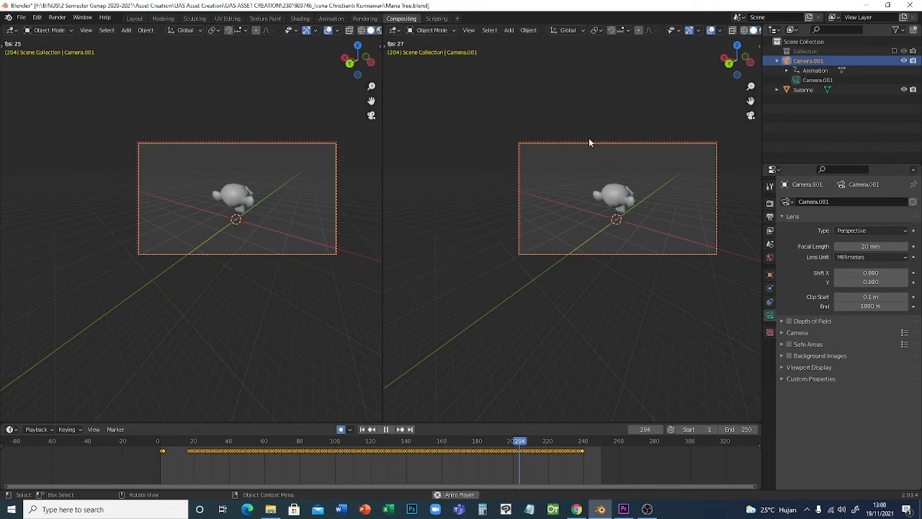
pyautogui.press('space')
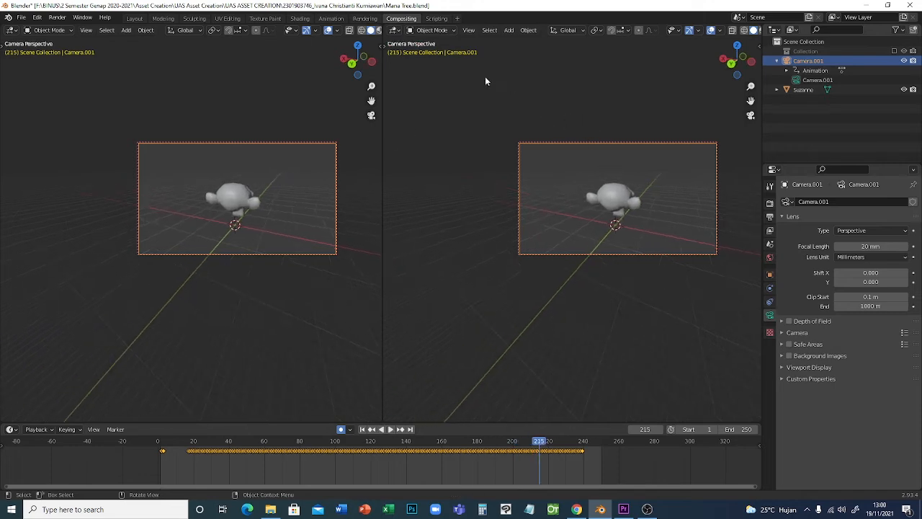
# Change one of the two split viewports to the Graph Editor, keeping the other as the camera view.
pyautogui.click(397, 33)
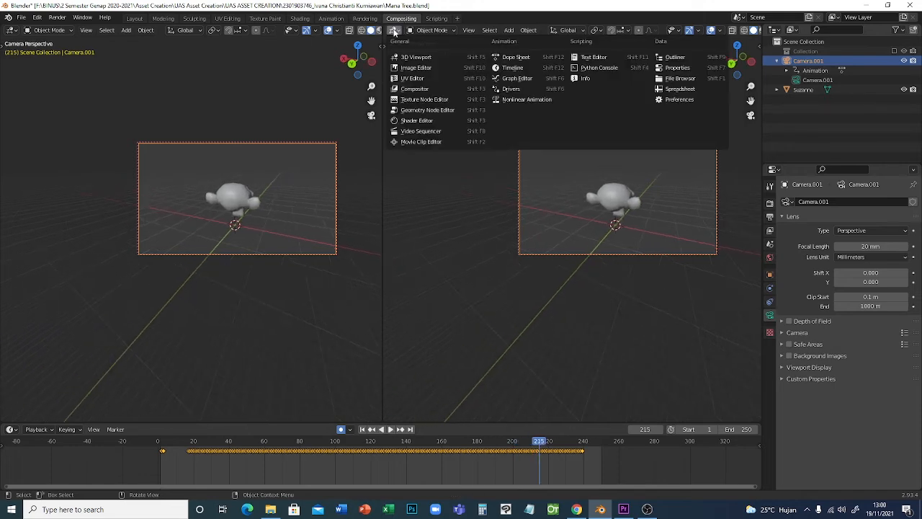
pyautogui.click(396, 28)
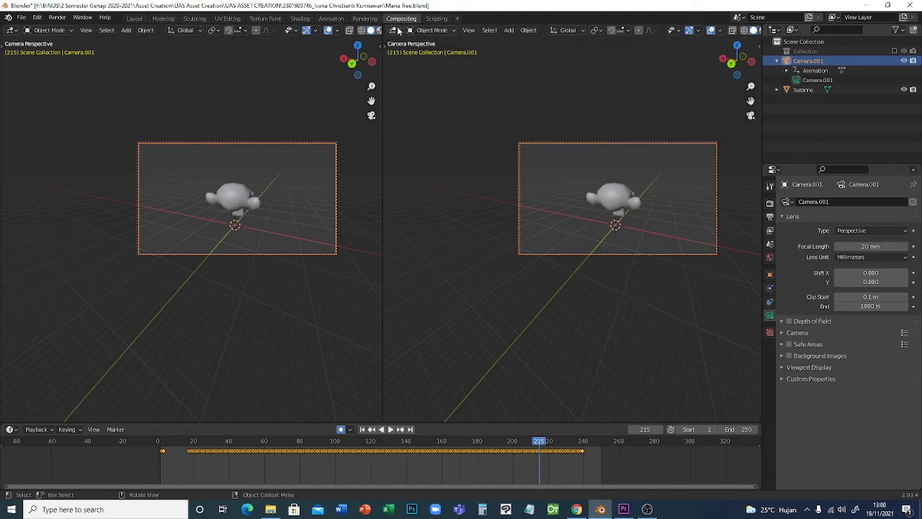
pyautogui.click(397, 31)
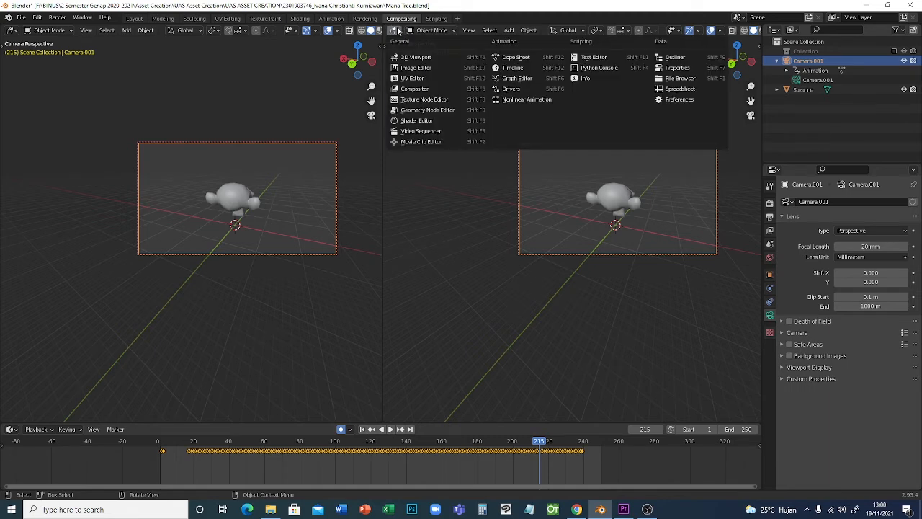
pyautogui.click(518, 78)
# Examine the recorded camera animation curves in the Graph Editor, both as a whole and up close.
pyautogui.scroll(-10, 584, 242)
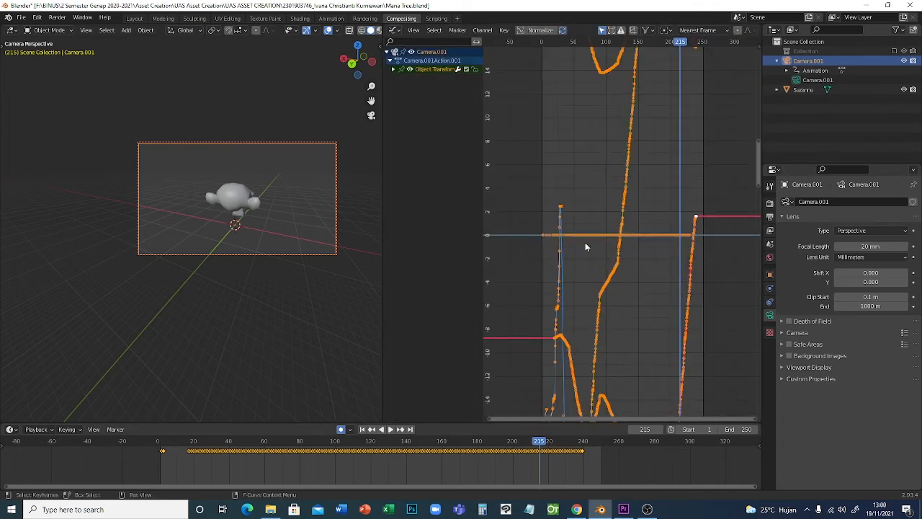
pyautogui.scroll(-8, 651, 227)
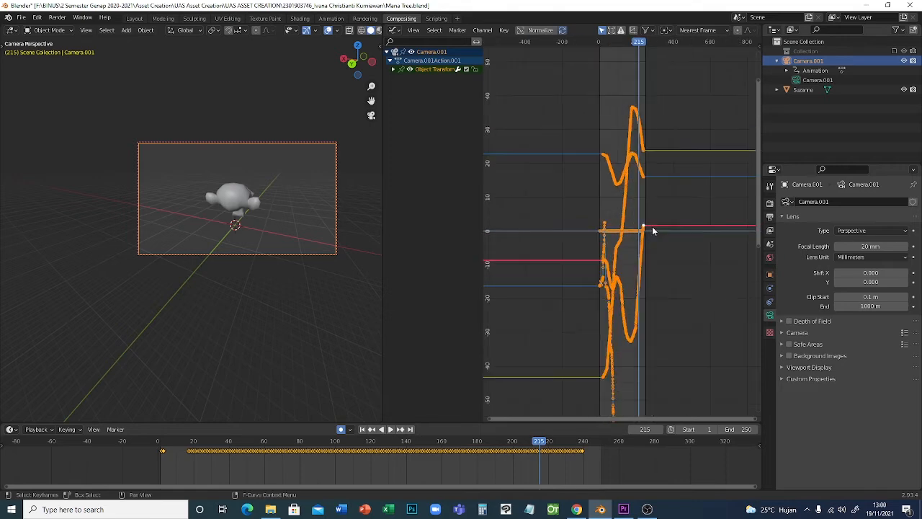
pyautogui.scroll(15, 651, 228)
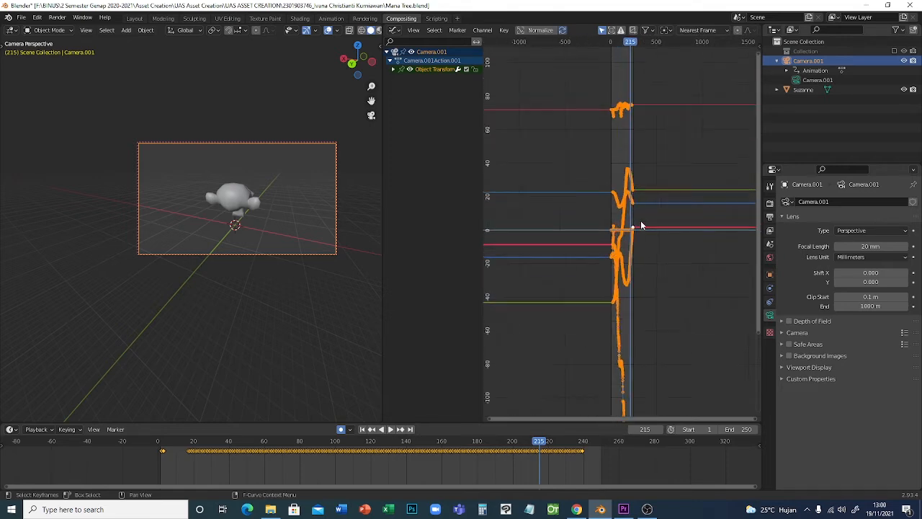
pyautogui.scroll(5, 628, 241)
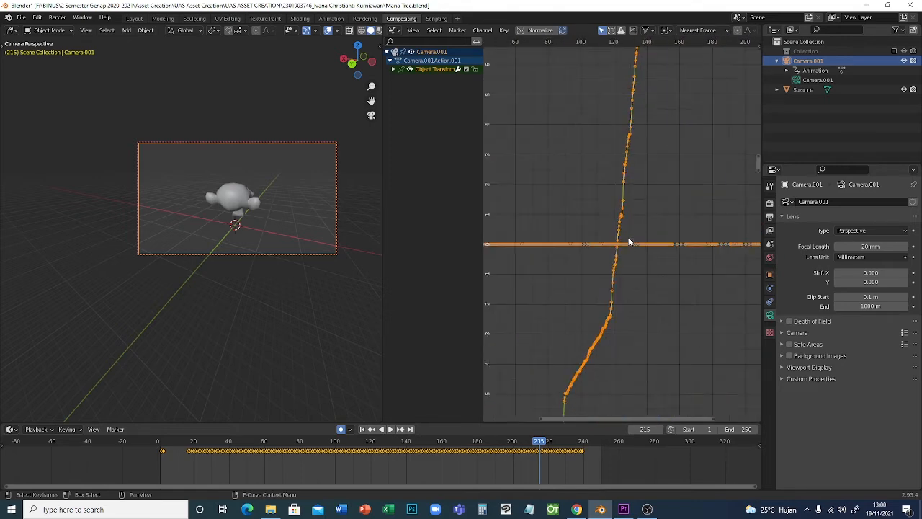
pyautogui.scroll(-8, 623, 245)
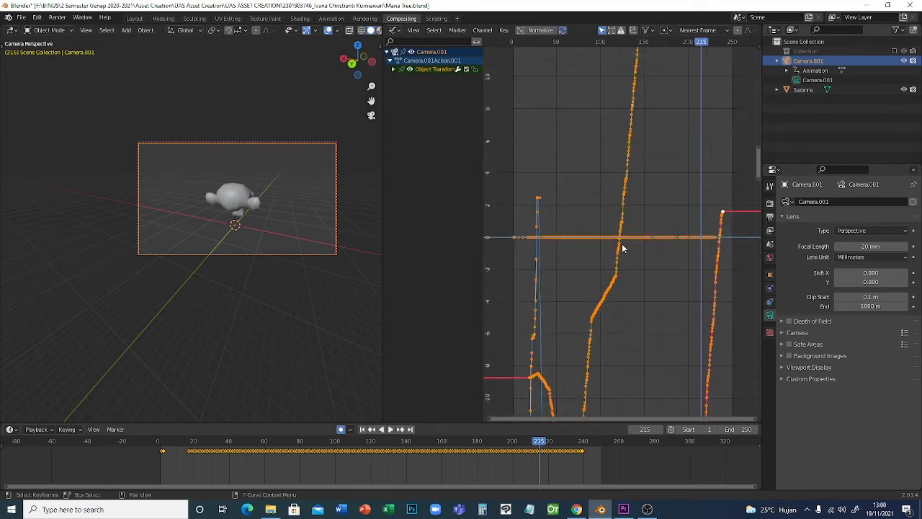
pyautogui.scroll(-2, 614, 314)
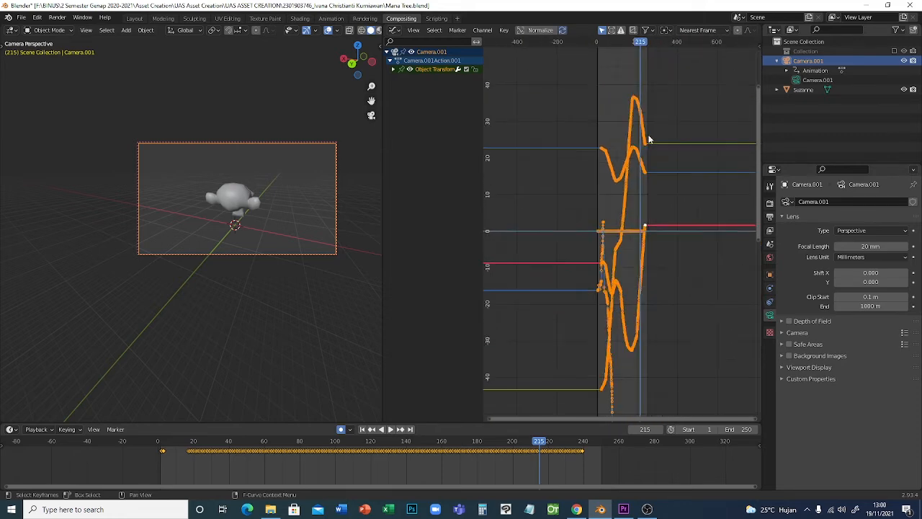
pyautogui.scroll(4, 652, 167)
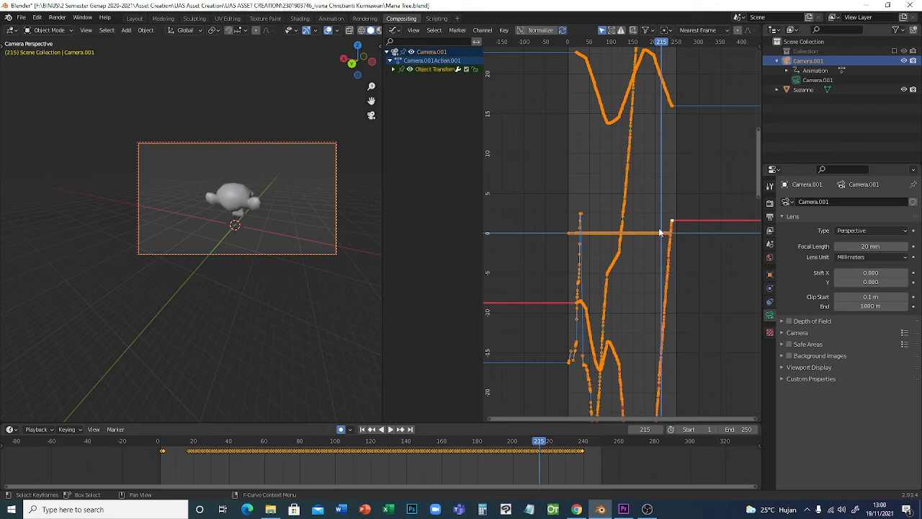
pyautogui.scroll(-1, 641, 245)
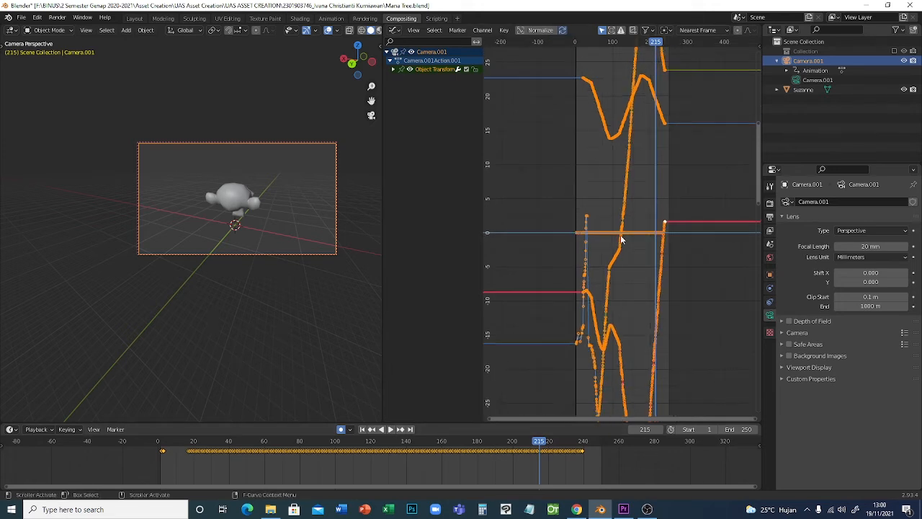
pyautogui.scroll(-1, 630, 239)
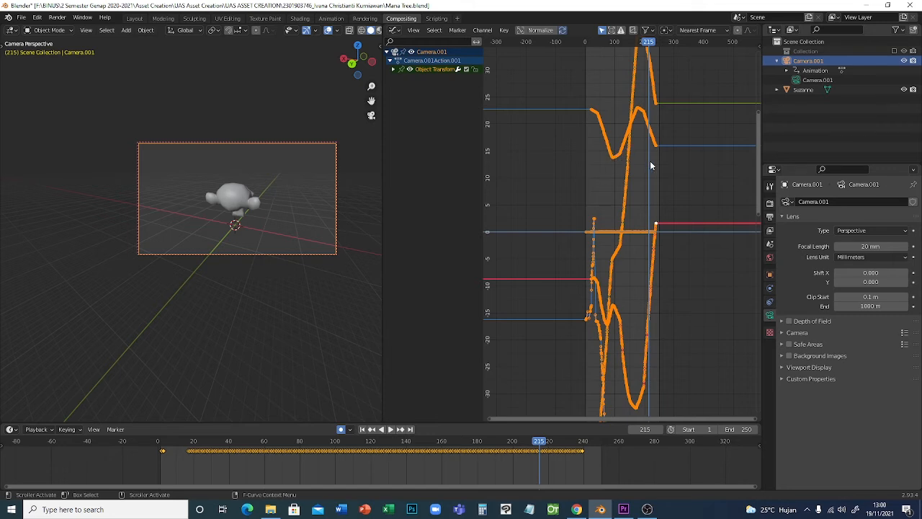
# Select all keyframes of the camera's animation curves and apply Sample Keyframes to them.
pyautogui.scroll(-4, 654, 214)
pyautogui.click(656, 202)
pyautogui.press('a')
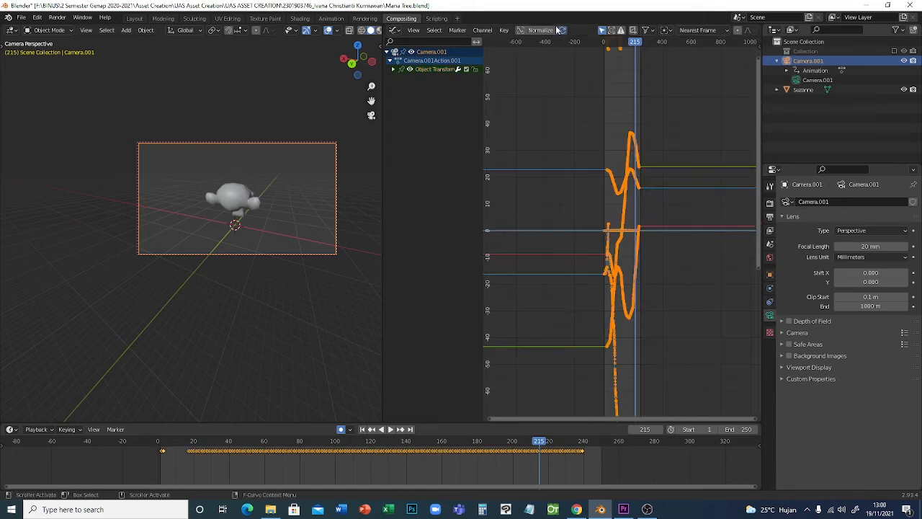
pyautogui.click(504, 30)
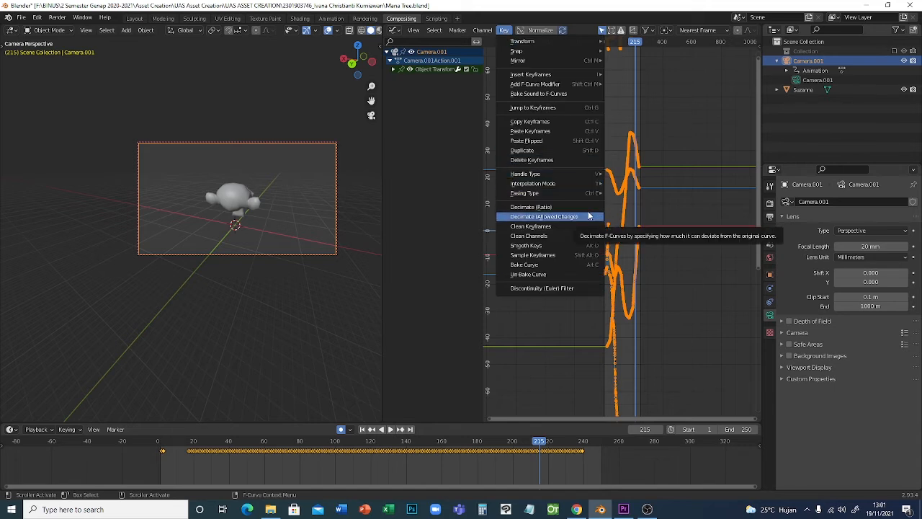
pyautogui.click(558, 253)
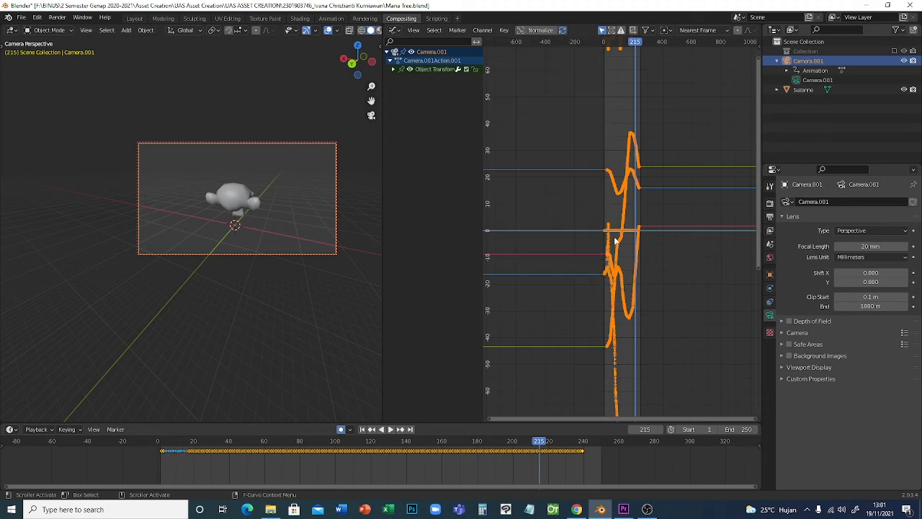
# Apply Smooth Keys repeatedly to all selected camera keyframes to round off the sharp bends in the curves.
pyautogui.click(503, 31)
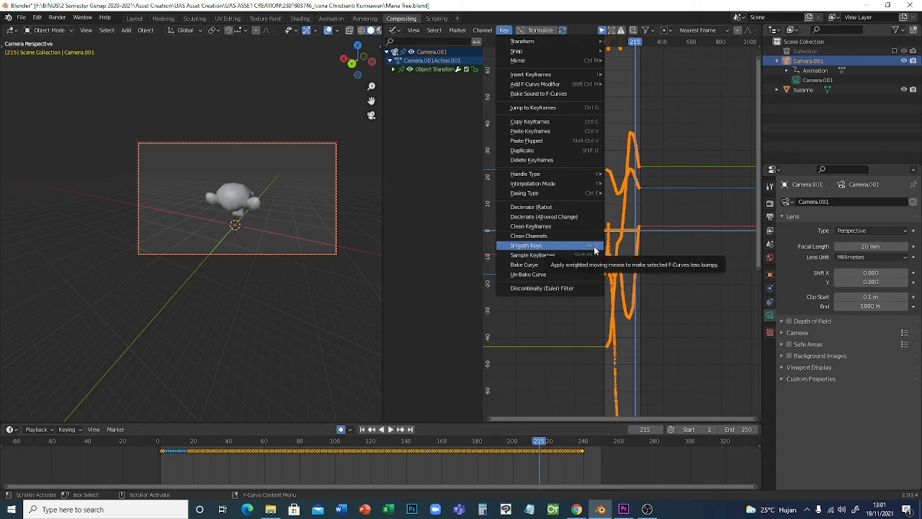
pyautogui.click(587, 248)
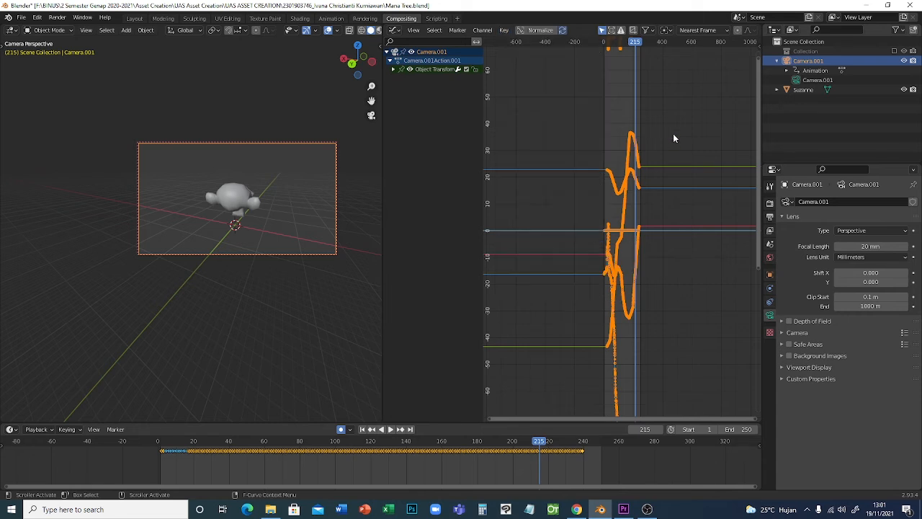
pyautogui.scroll(8, 655, 177)
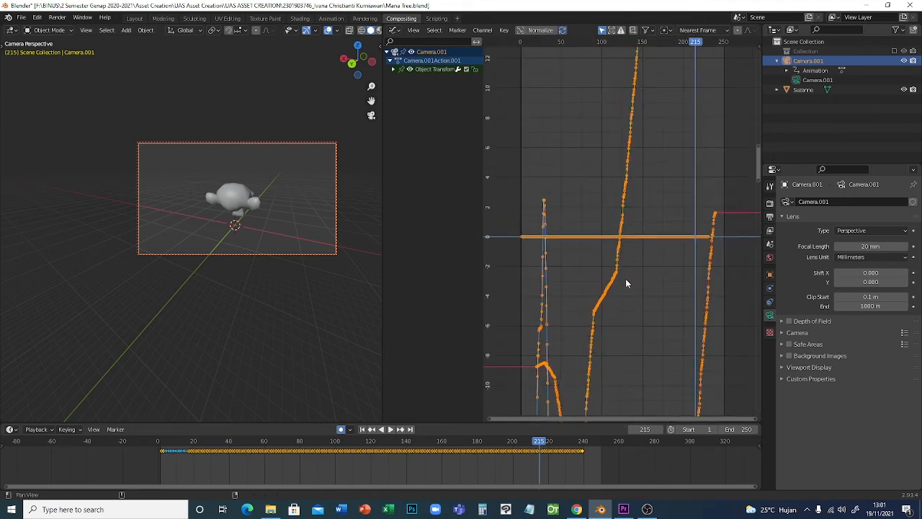
pyautogui.hotkey('alt', 'o')
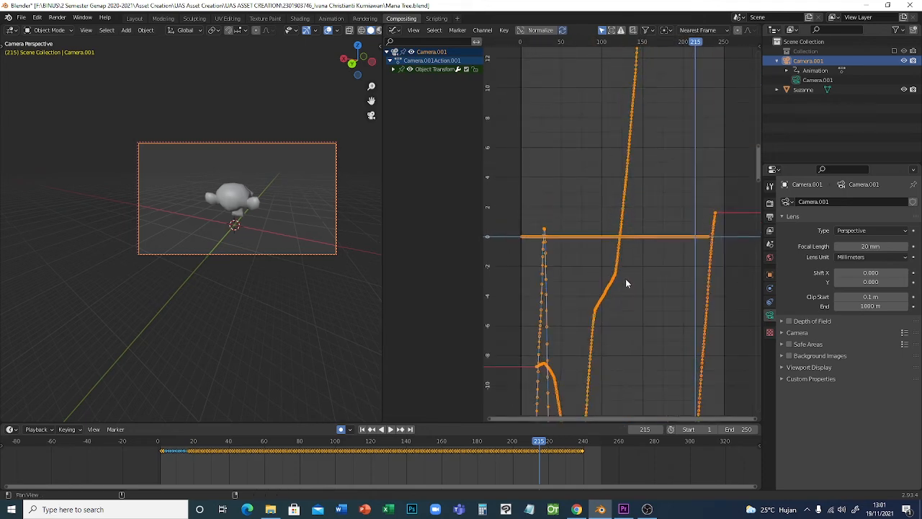
pyautogui.hotkey('alt', 'o')
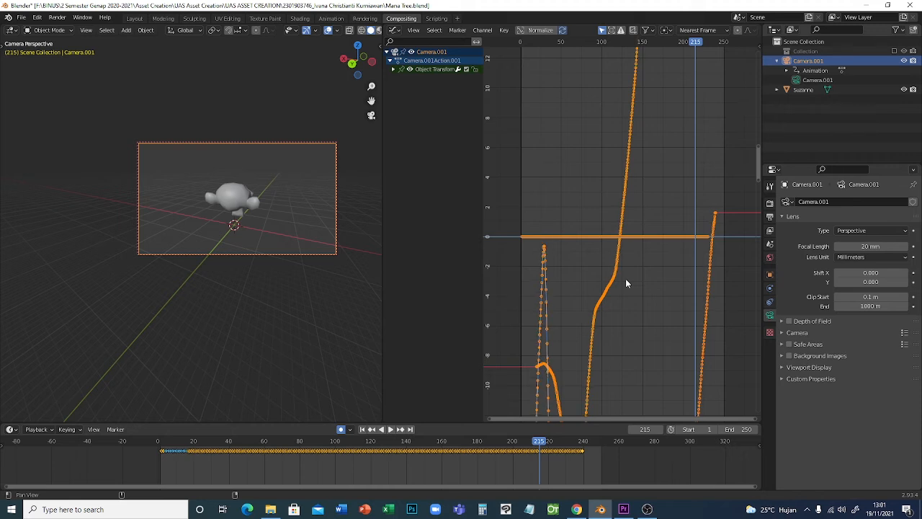
pyautogui.hotkey('alt', 'o')
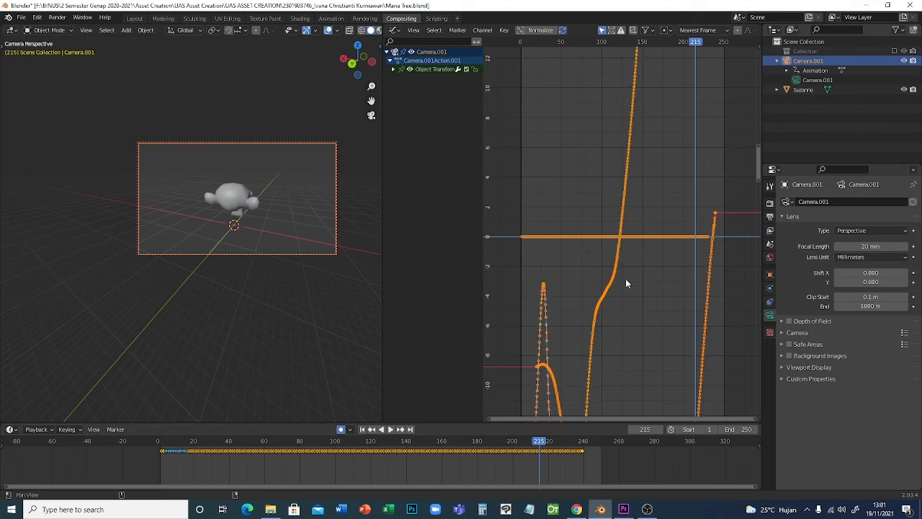
pyautogui.hotkey('alt', 'o')
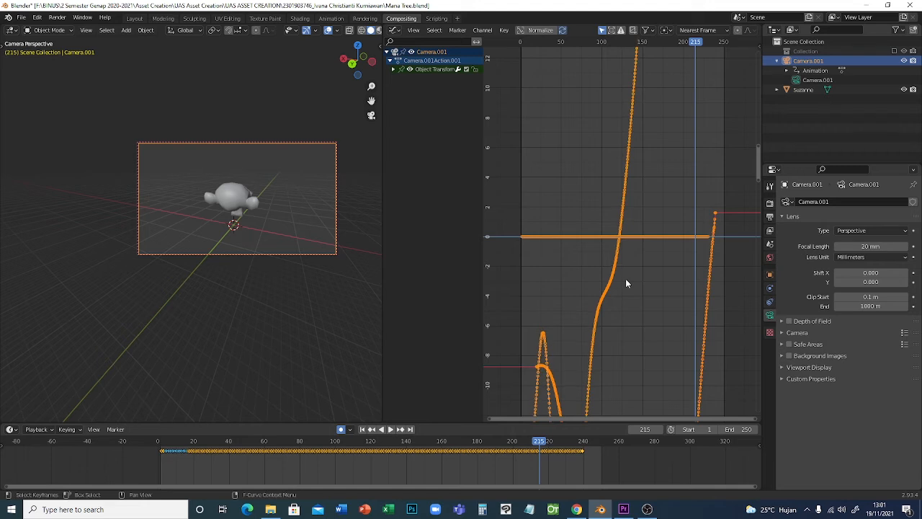
# Smooth the selected camera keyframes further with Smooth Keys and check the full shape of the curves.
pyautogui.press('Home')
pyautogui.hotkey('alt', 'o')
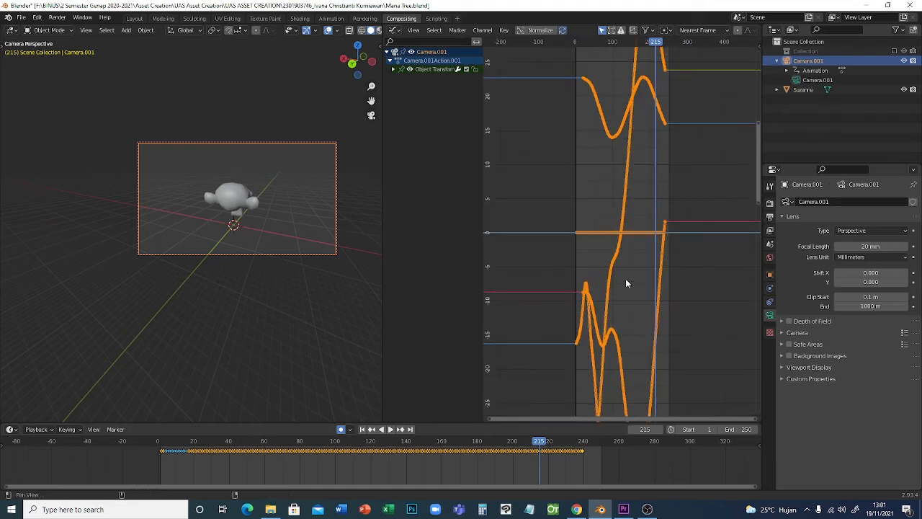
pyautogui.scroll(-2, 625, 278)
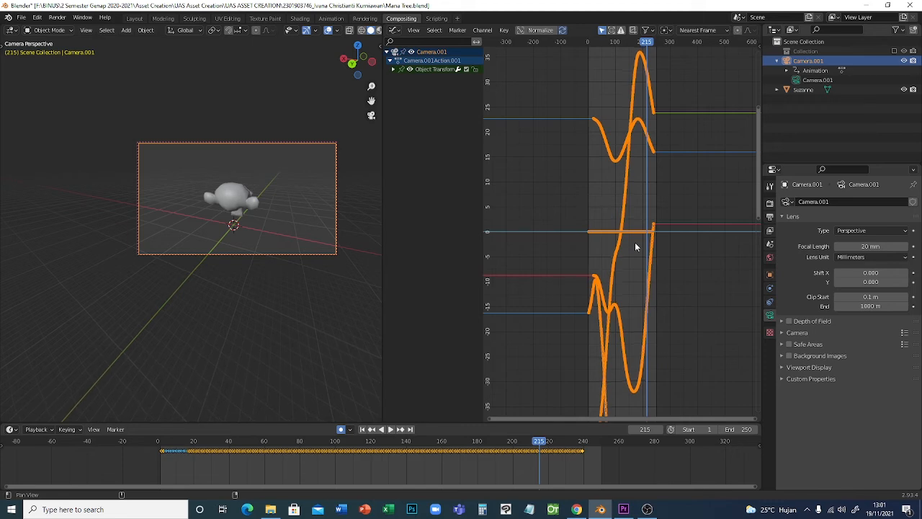
pyautogui.scroll(-4, 634, 245)
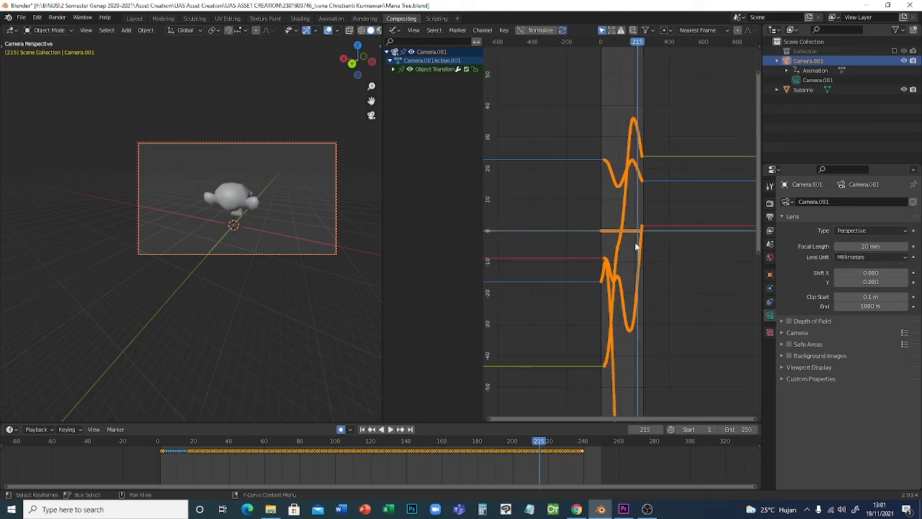
pyautogui.scroll(8, 646, 127)
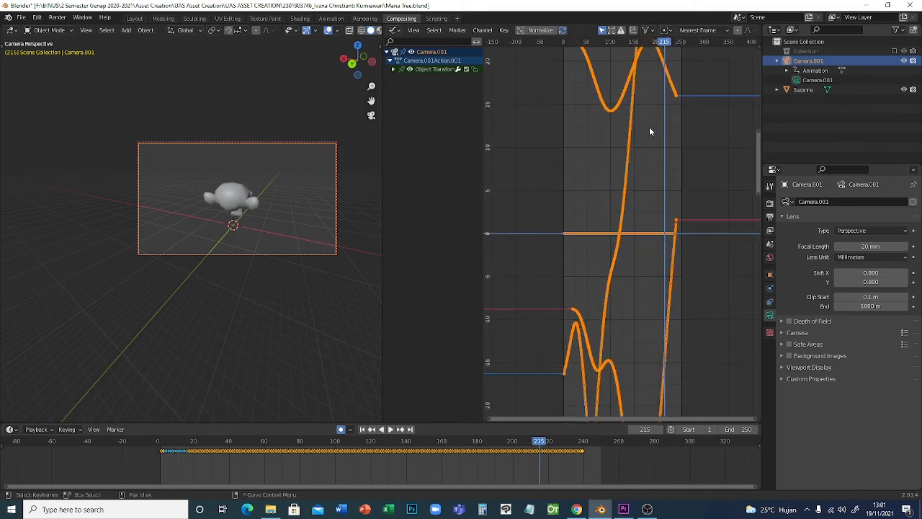
# Widen the camera viewport by shrinking the Graph Editor, and play back the smoothed camera animation.
pyautogui.moveTo(382, 116); pyautogui.dragTo(675, 172)
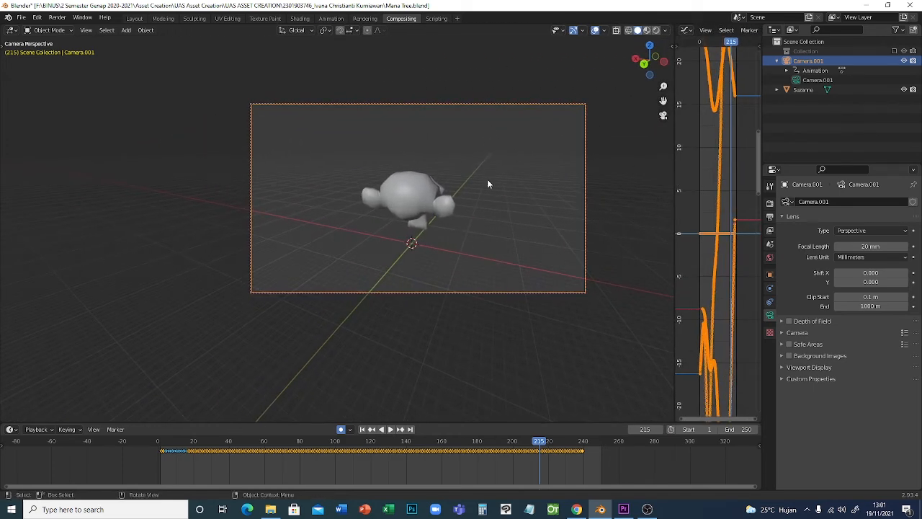
pyautogui.press('space')
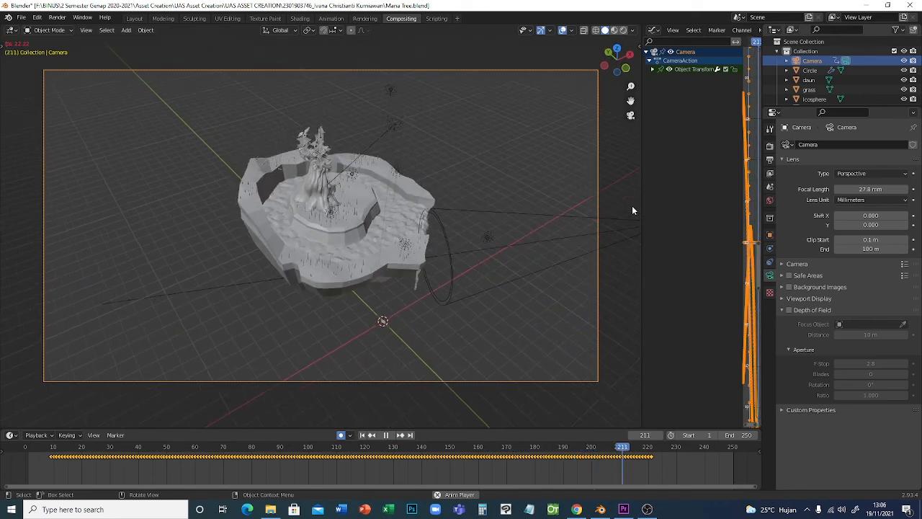
# Show the glowing tree scene in Material Preview shading and set the render engine to Eevee.
pyautogui.press('z')
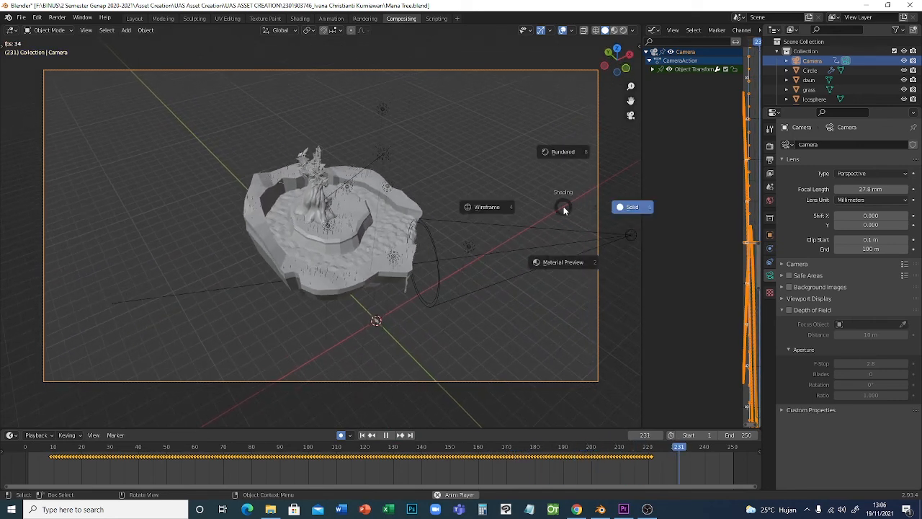
pyautogui.click(555, 261)
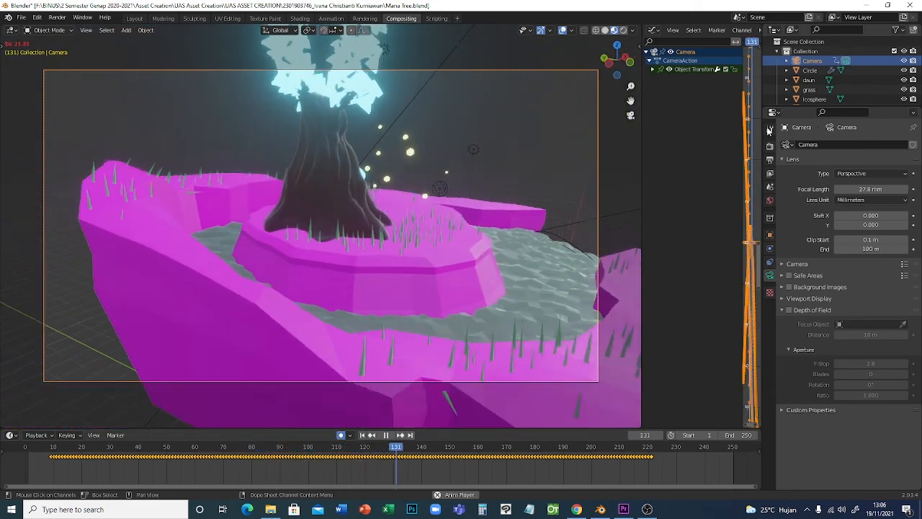
pyautogui.click(769, 127)
pyautogui.click(769, 145)
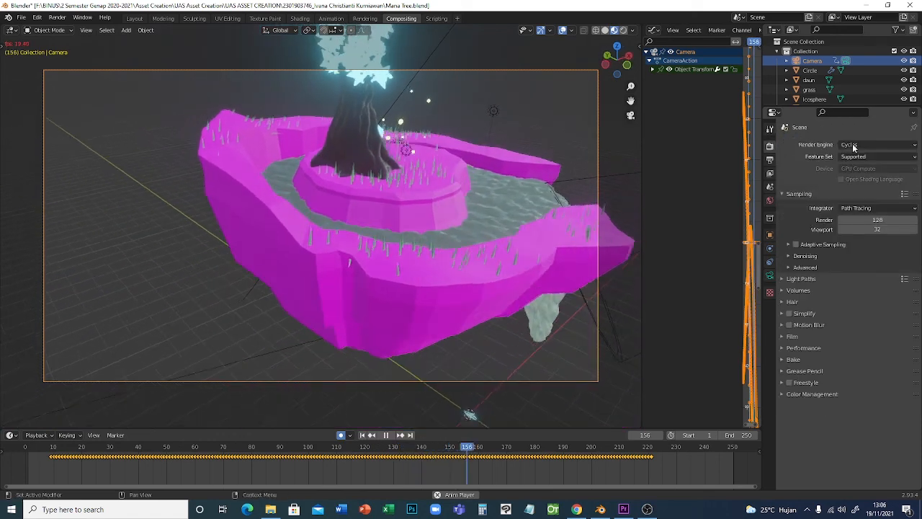
pyautogui.click(853, 144)
pyautogui.click(858, 158)
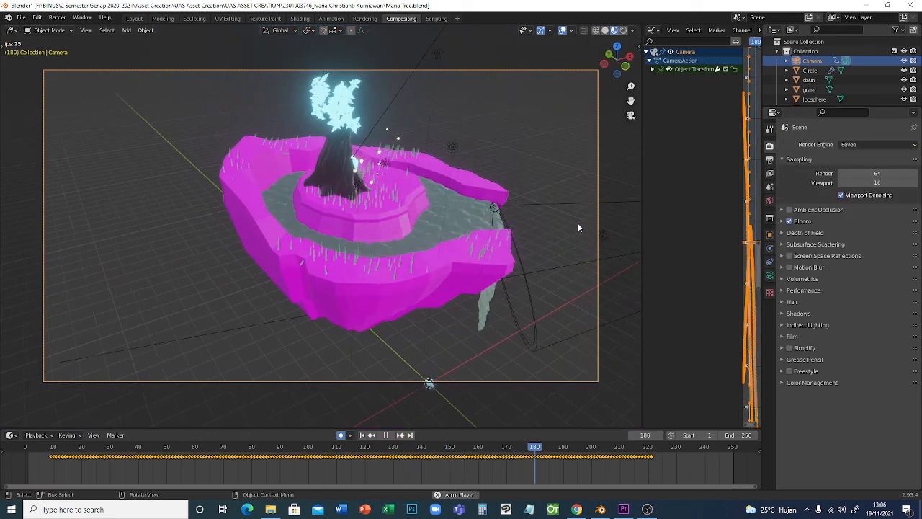